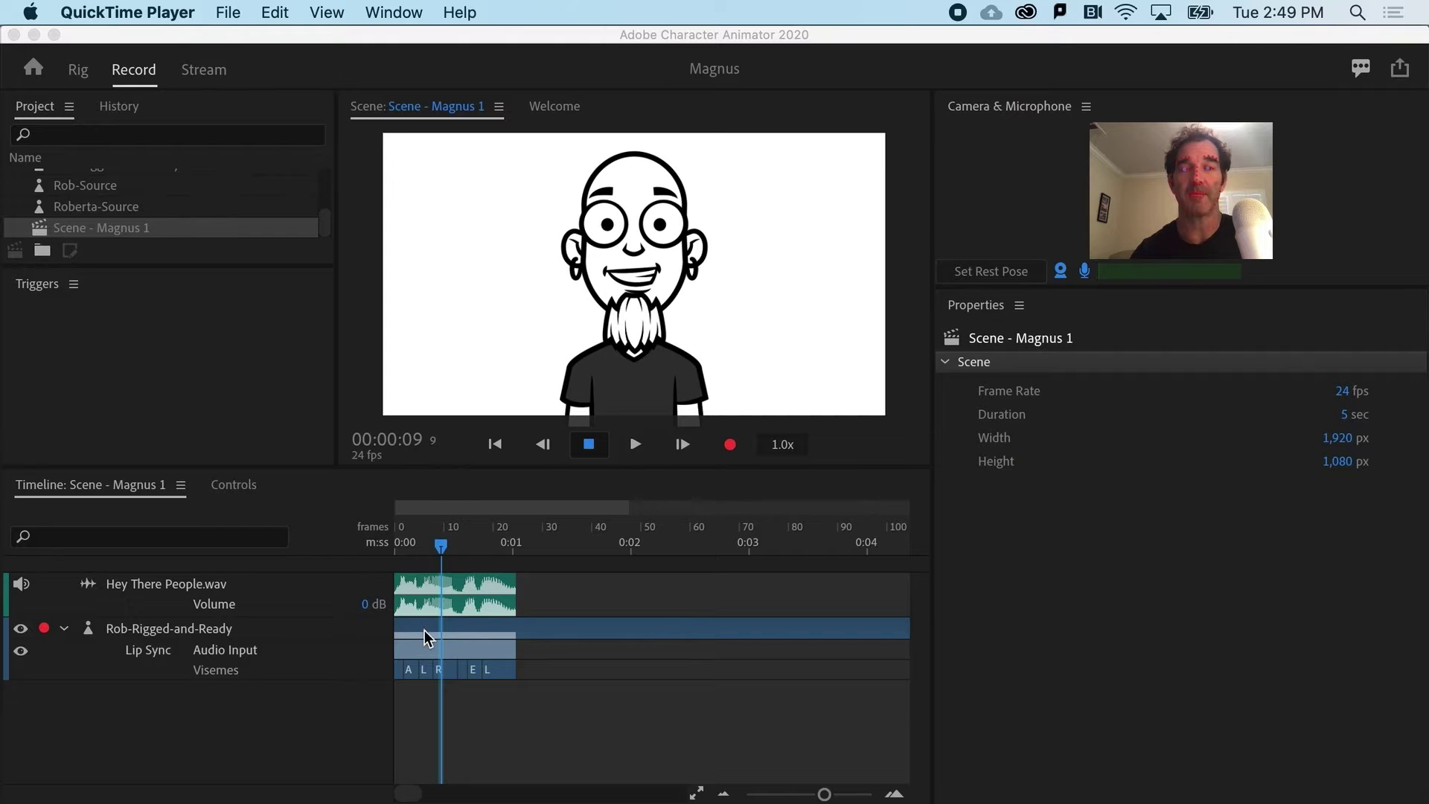
Rewind the Magnus scene to frame 0 and select the lip-sync take with the Hey There People.wav audio.
click(425, 632)
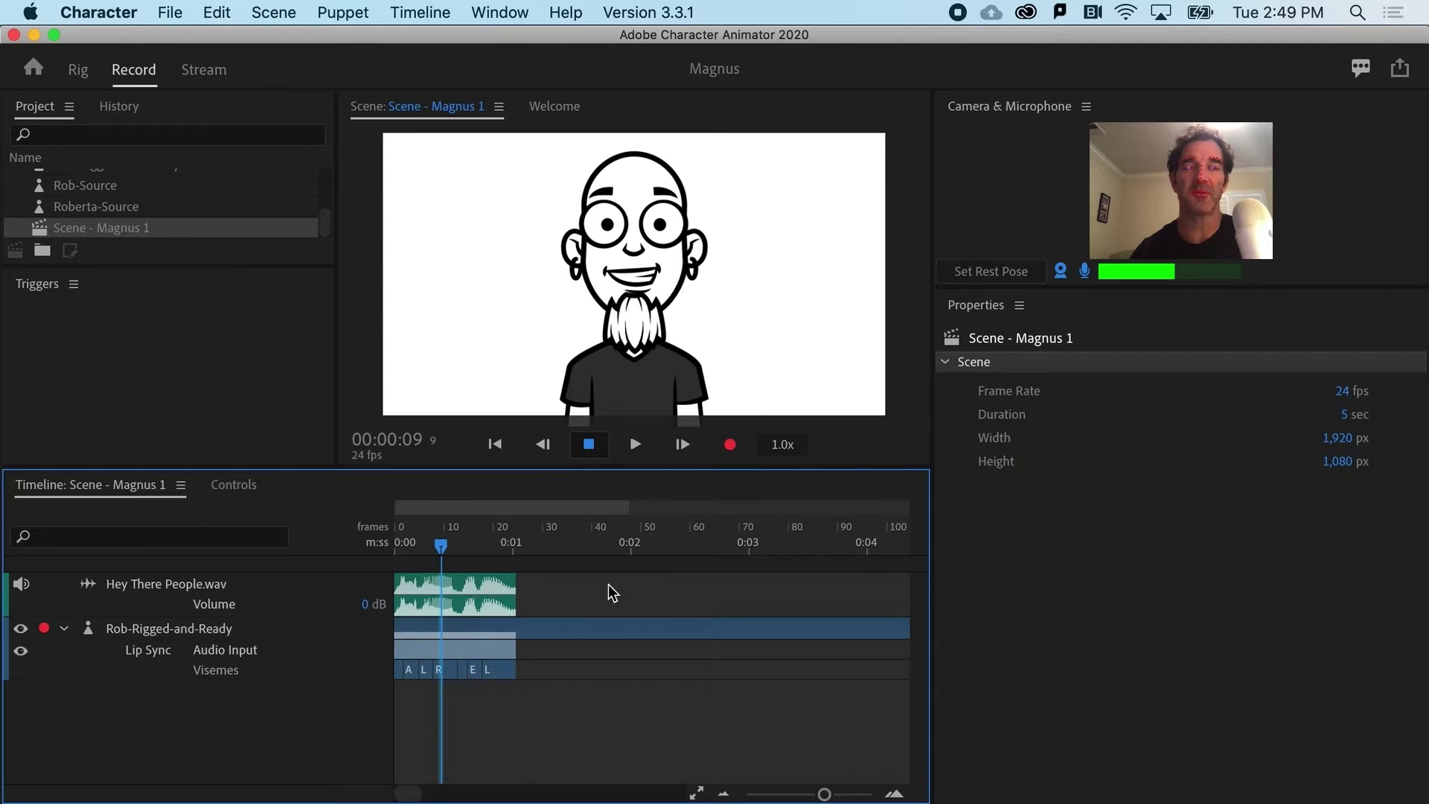
drag(409, 556, 383, 546)
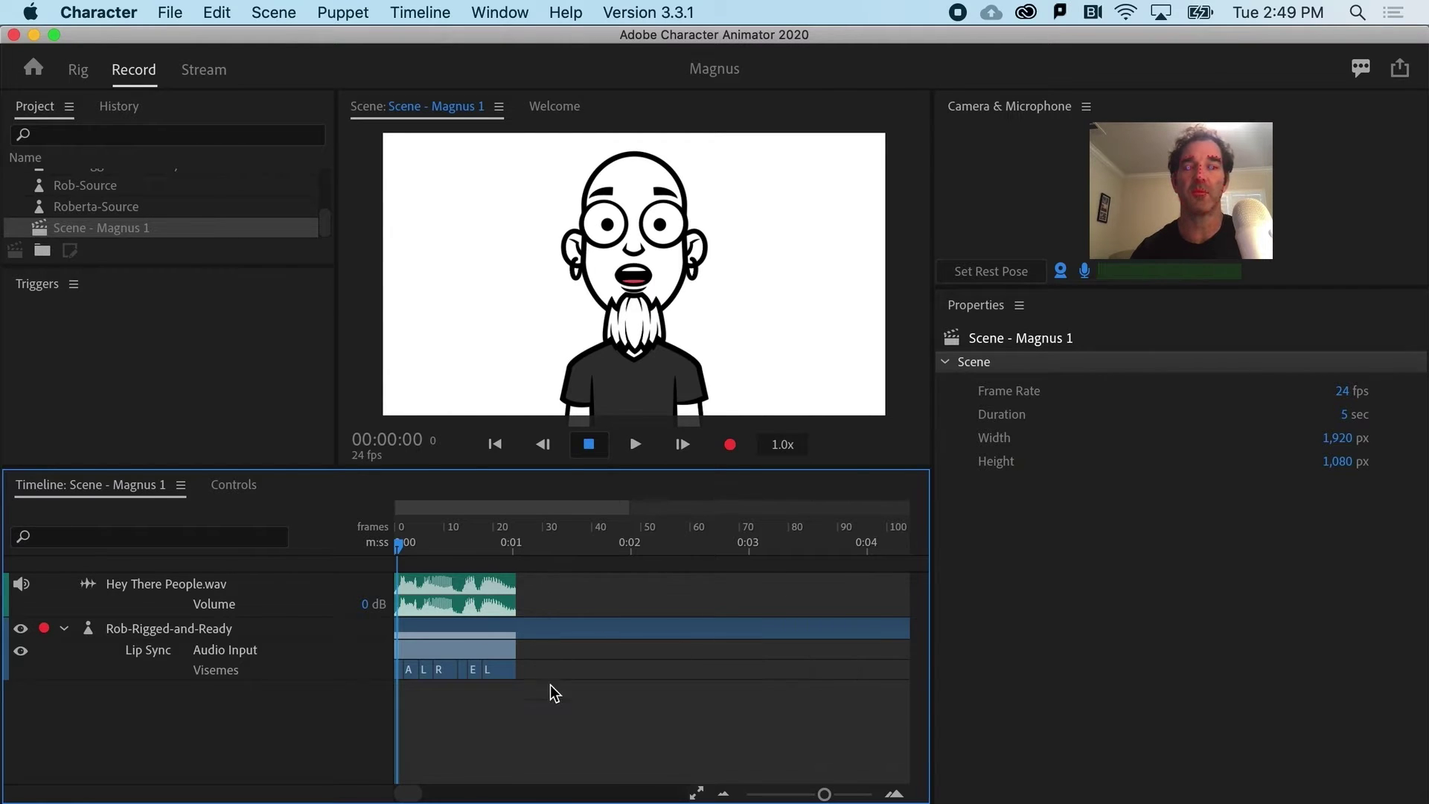
drag(559, 703, 427, 651)
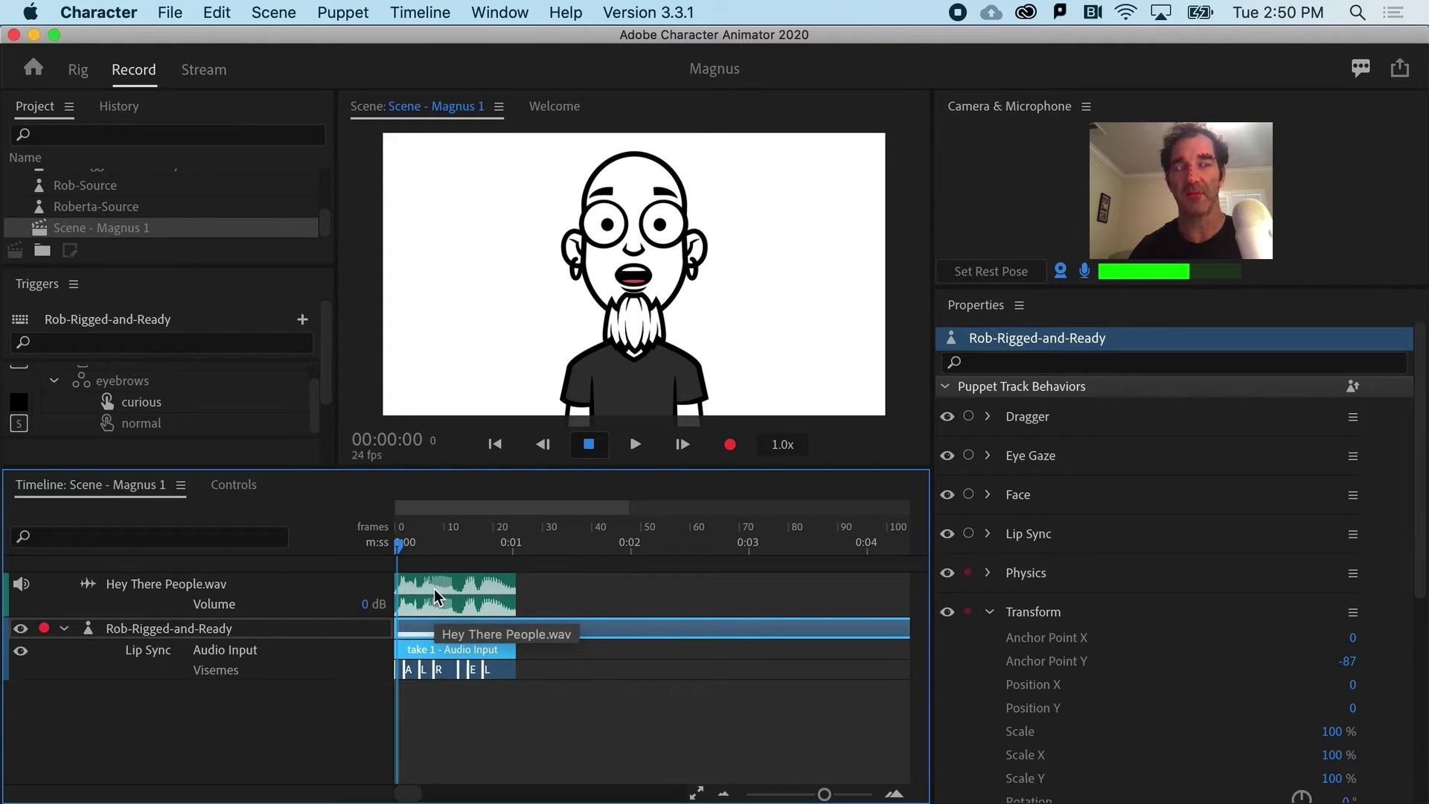
Shift the Hey There People.wav audio and lip-sync take one second later, then return to the start.
drag(434, 588, 563, 593)
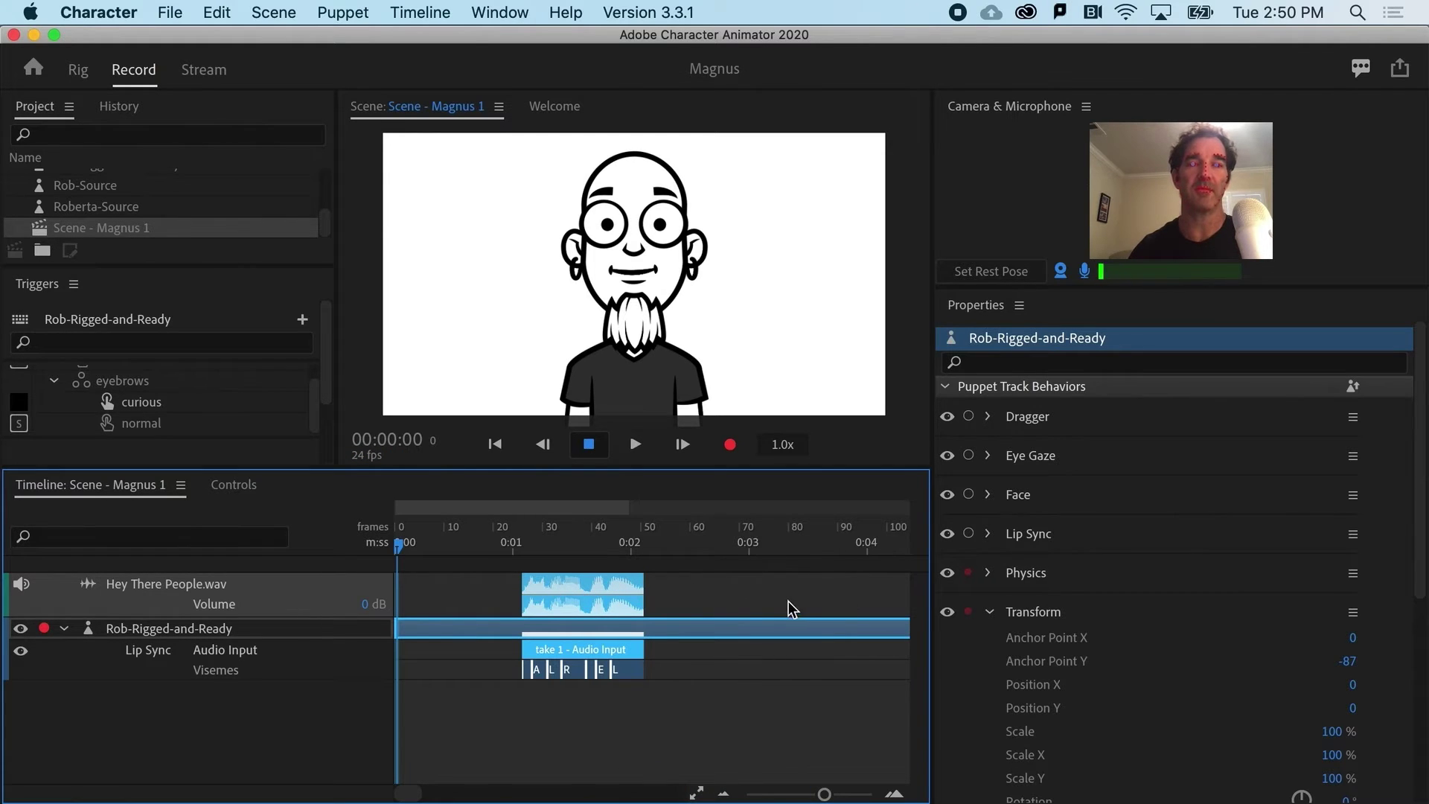
drag(471, 541, 400, 544)
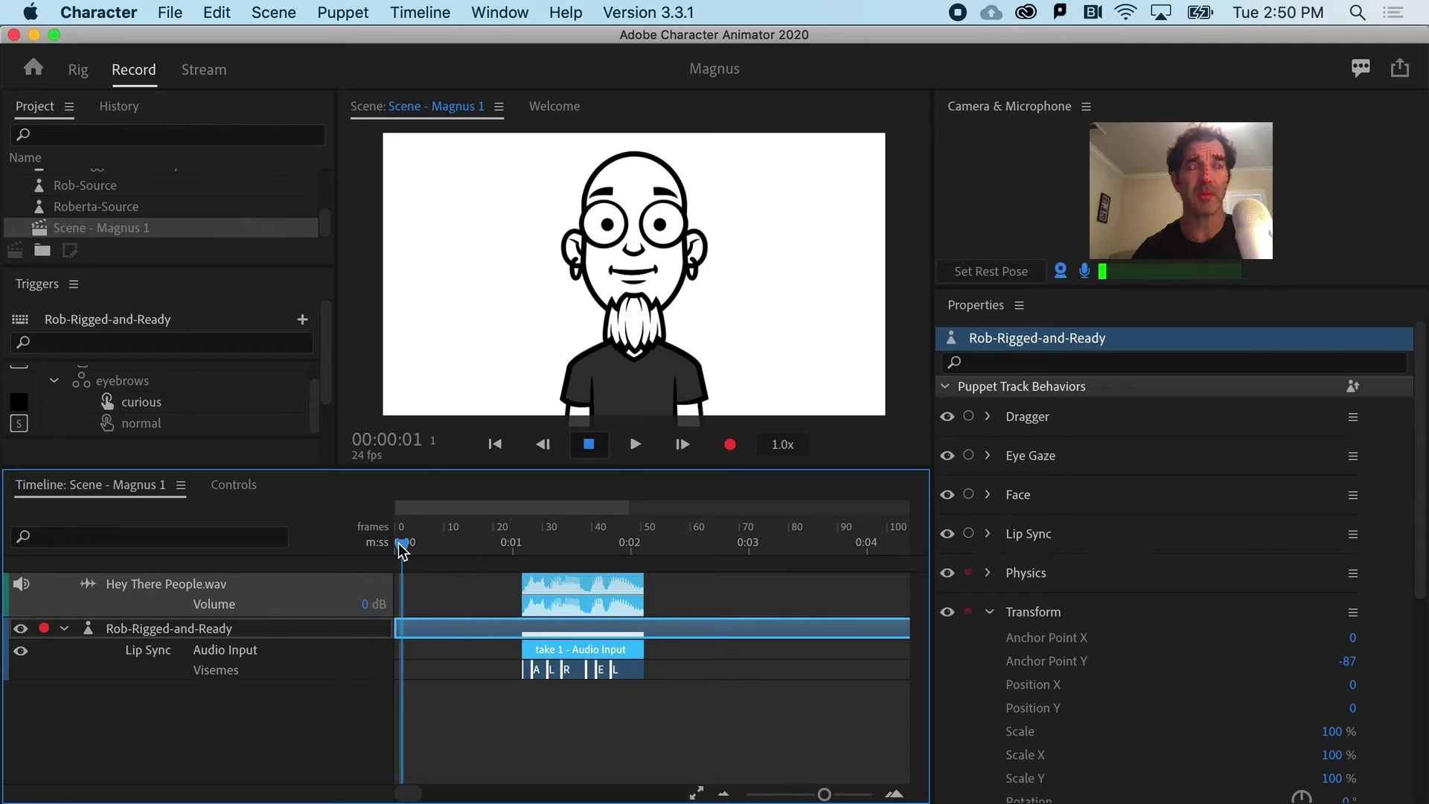
Mute the microphone, arm Face, and record camera take 3, then rewind to the start.
click(1085, 272)
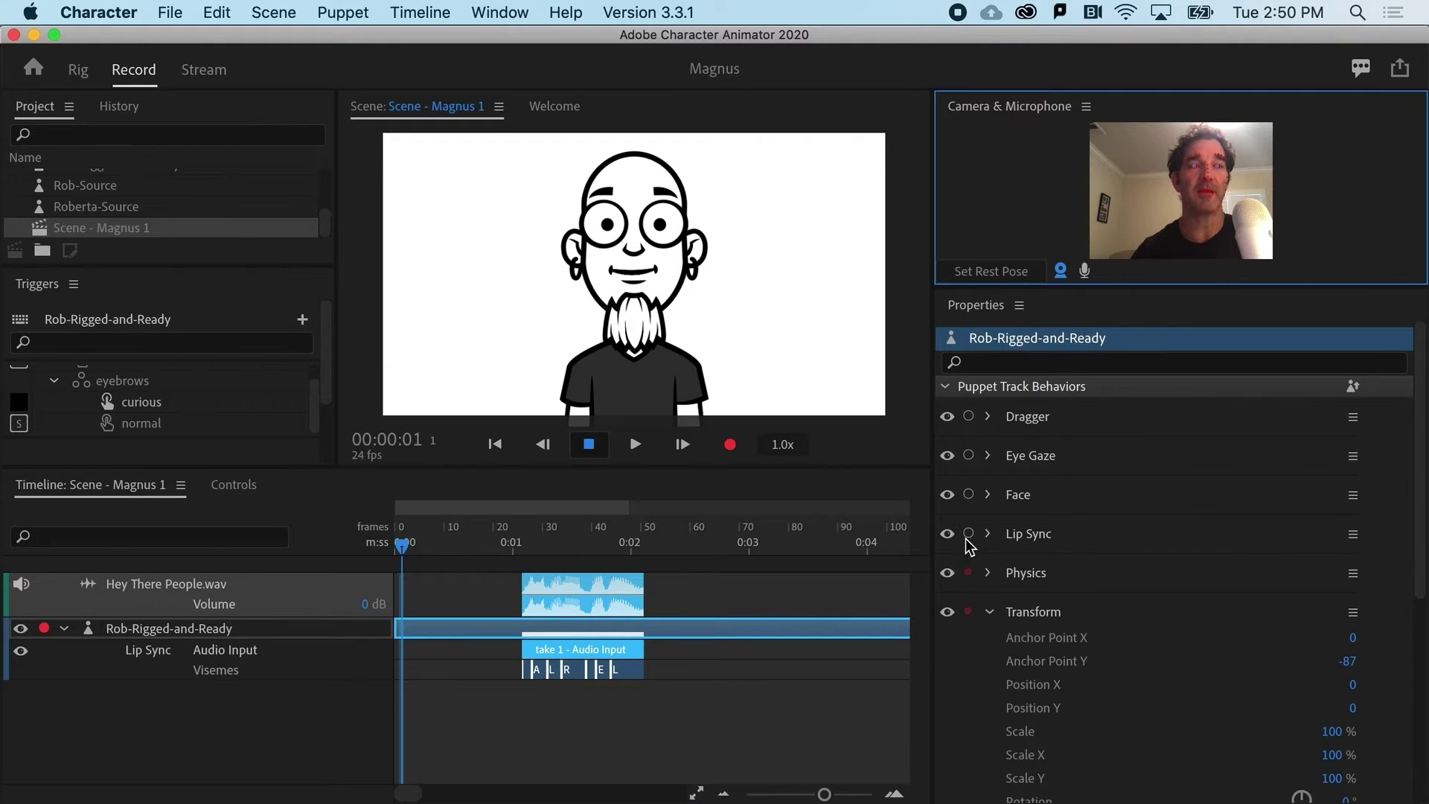
click(969, 496)
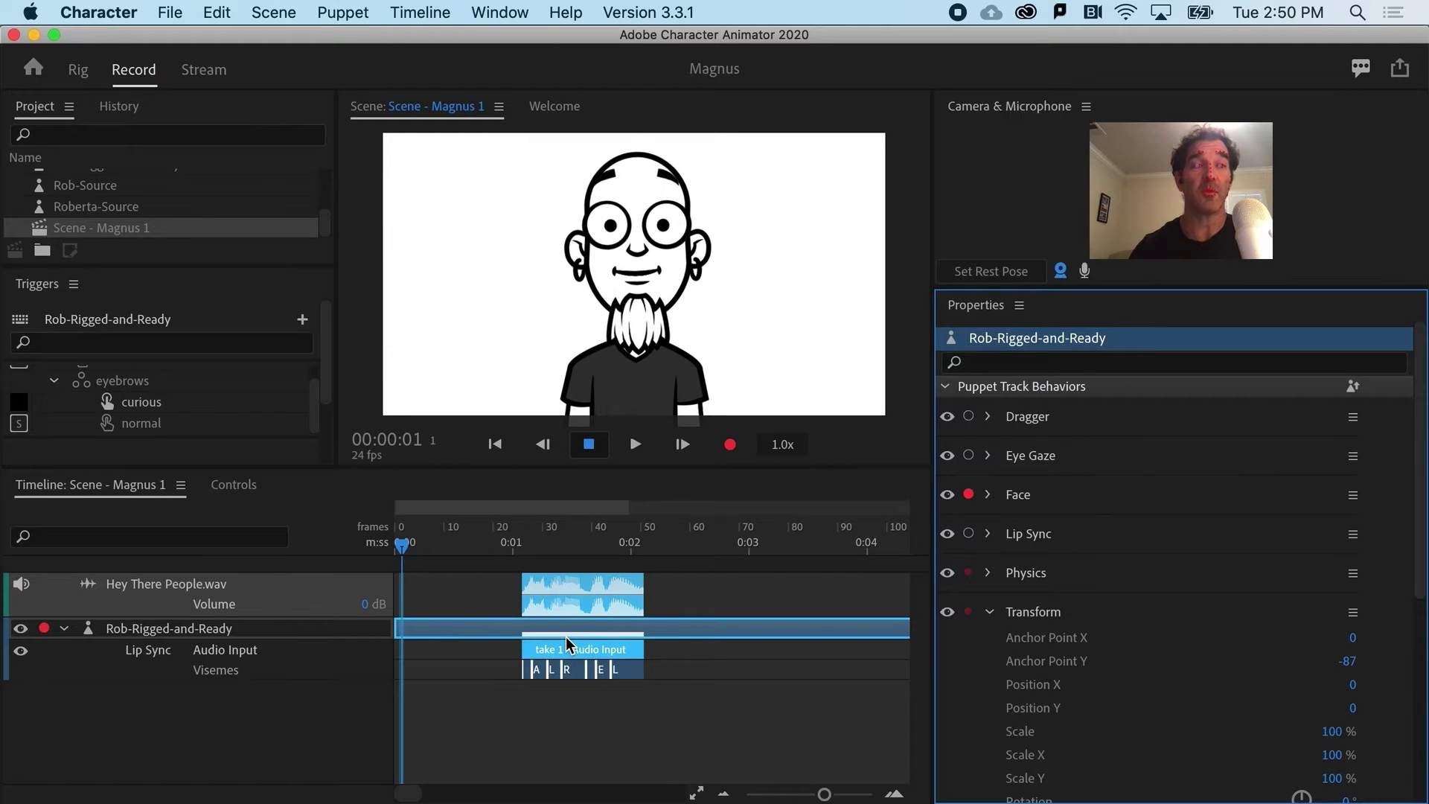
click(729, 445)
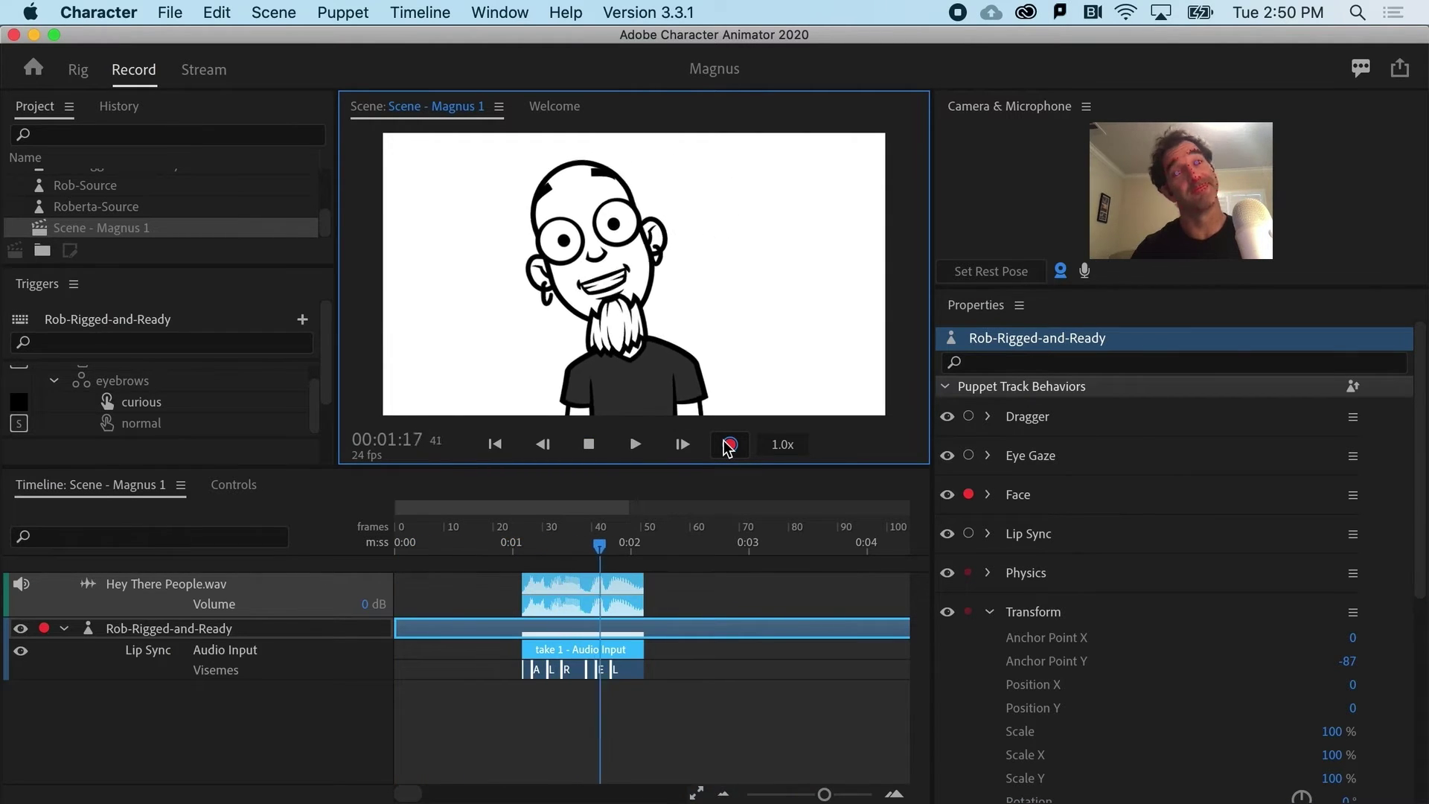
click(728, 445)
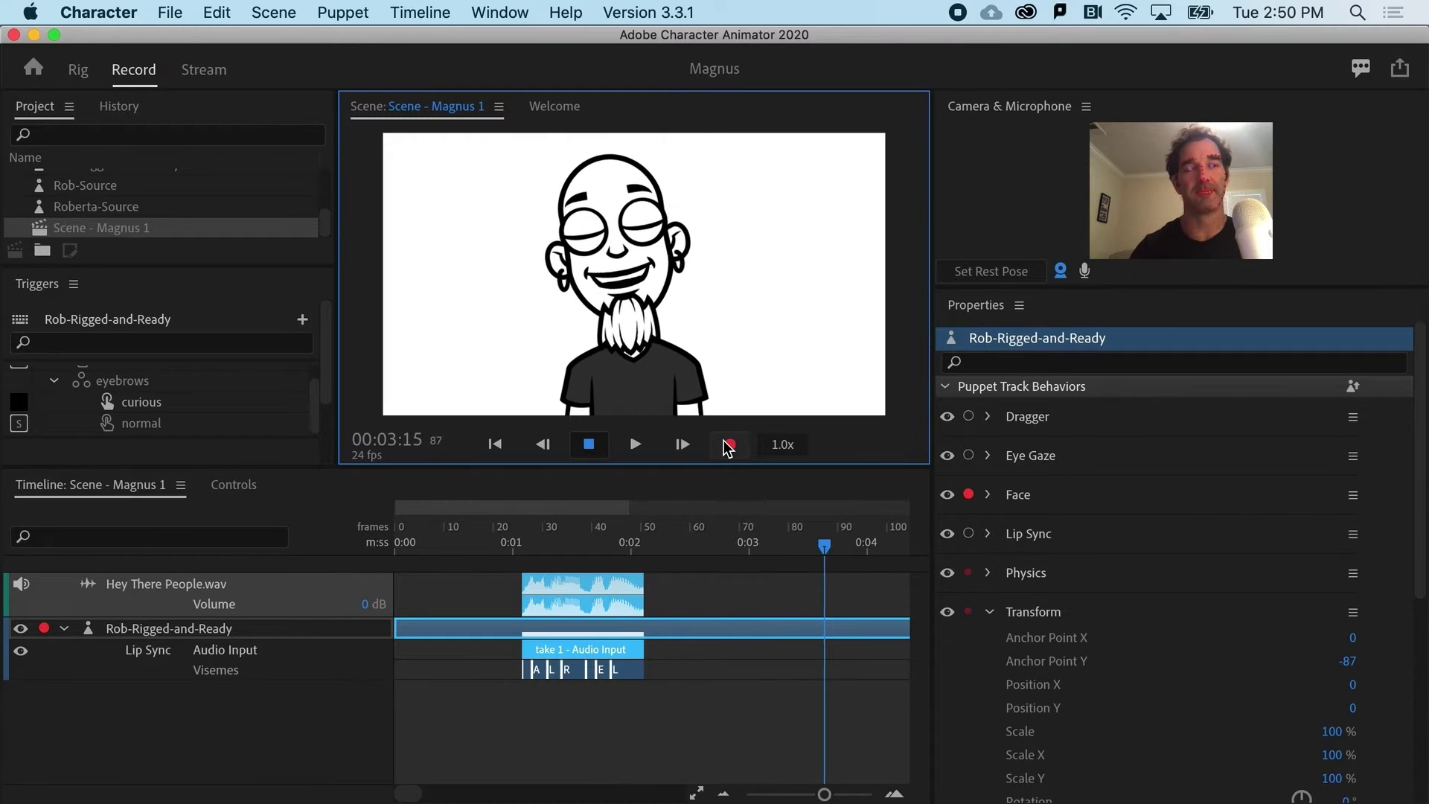
drag(472, 527, 390, 534)
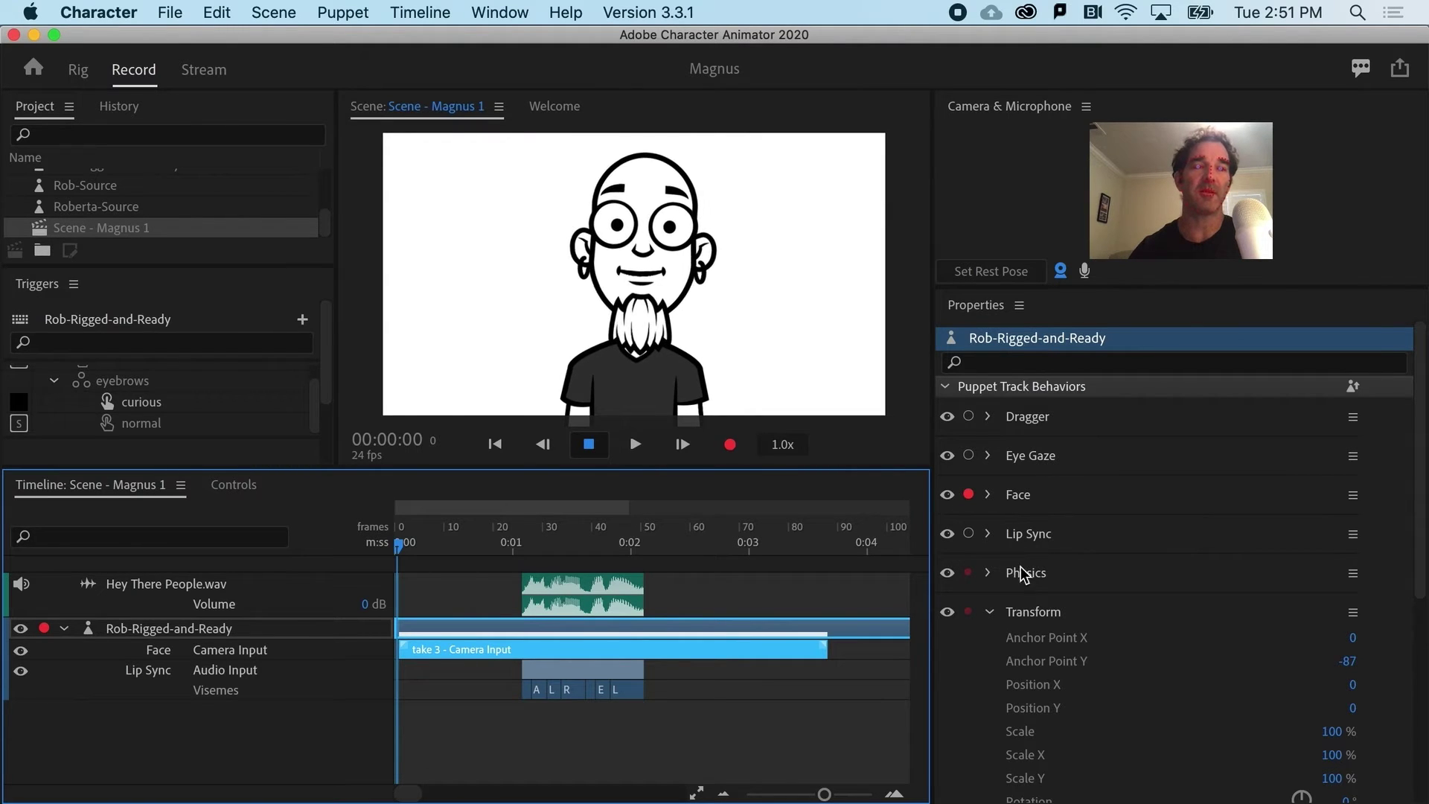
Show the Face behavior's Camera Input settings and play back take 3 to review the performance.
click(988, 495)
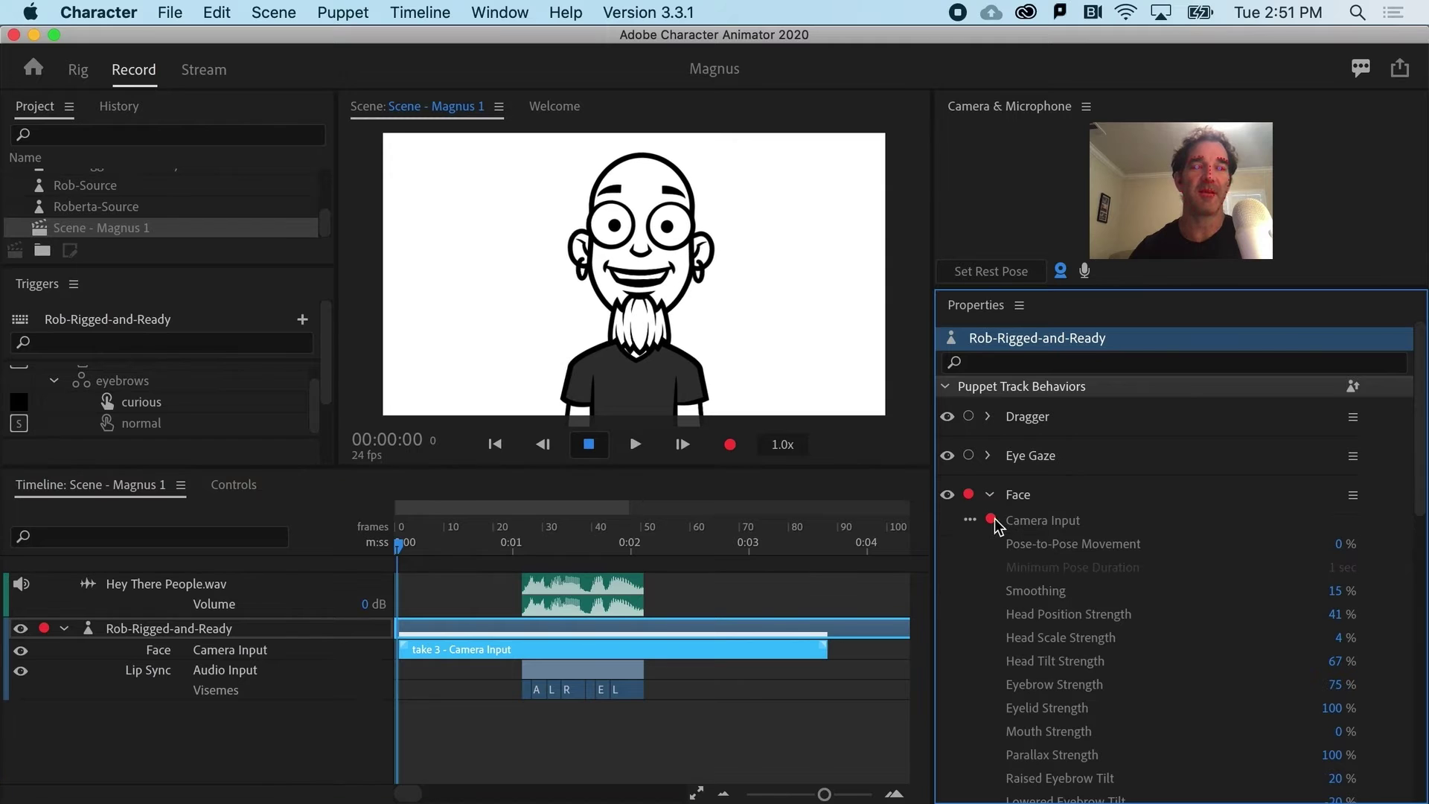
scroll(1042, 733, down, 2)
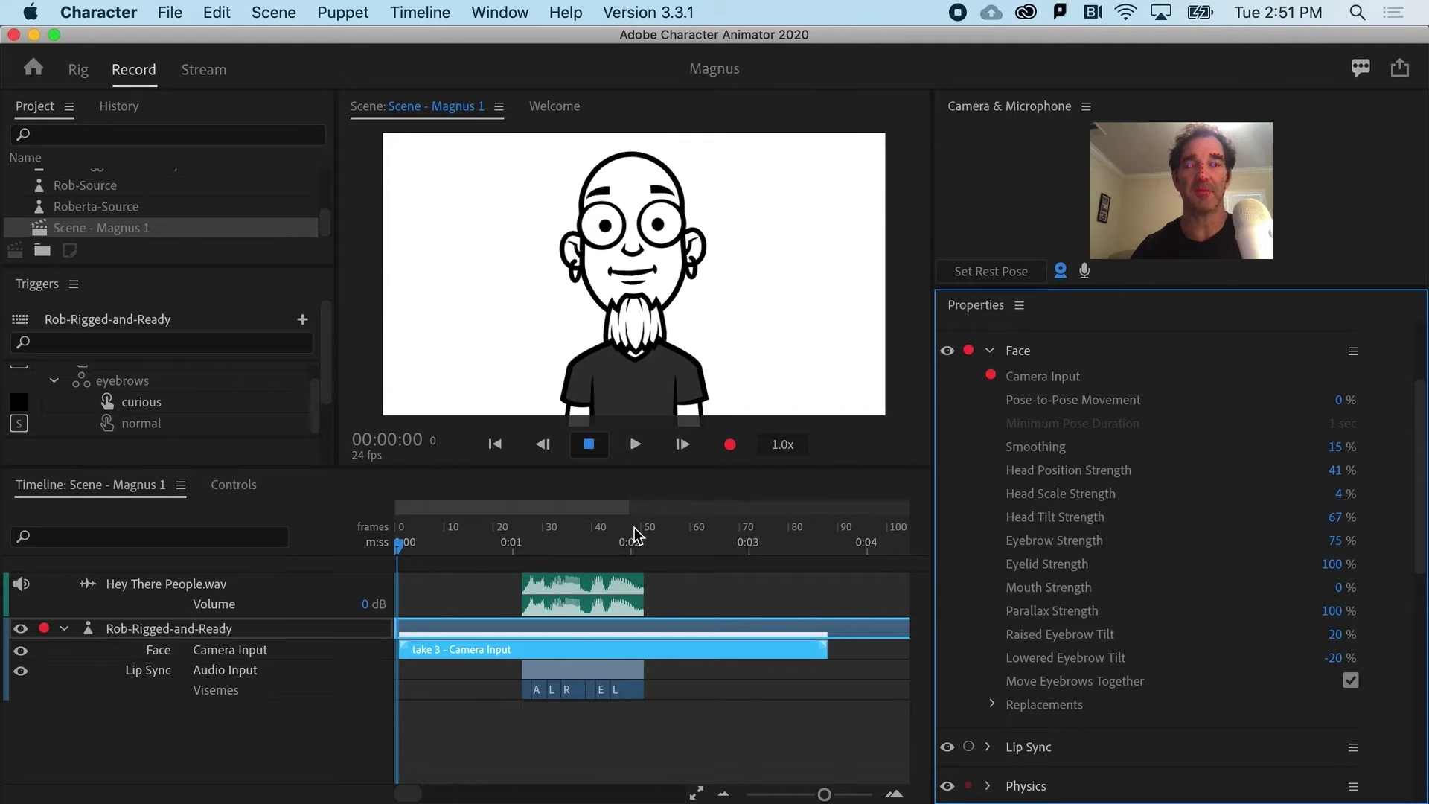
mouse_move(469, 547)
mouse_down()
mouse_move(455, 547)
mouse_move(571, 535)
mouse_move(476, 533)
mouse_up()
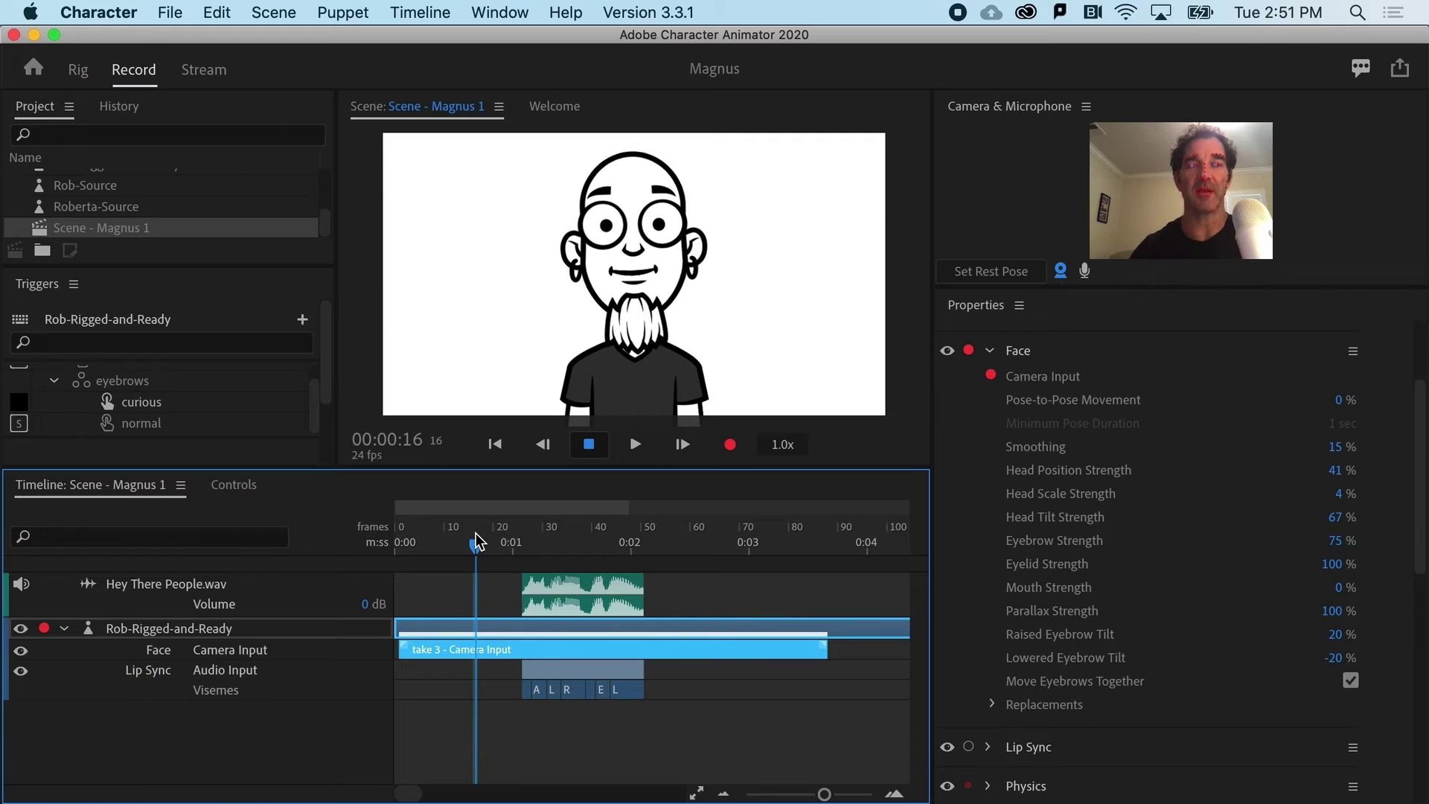
key(space)
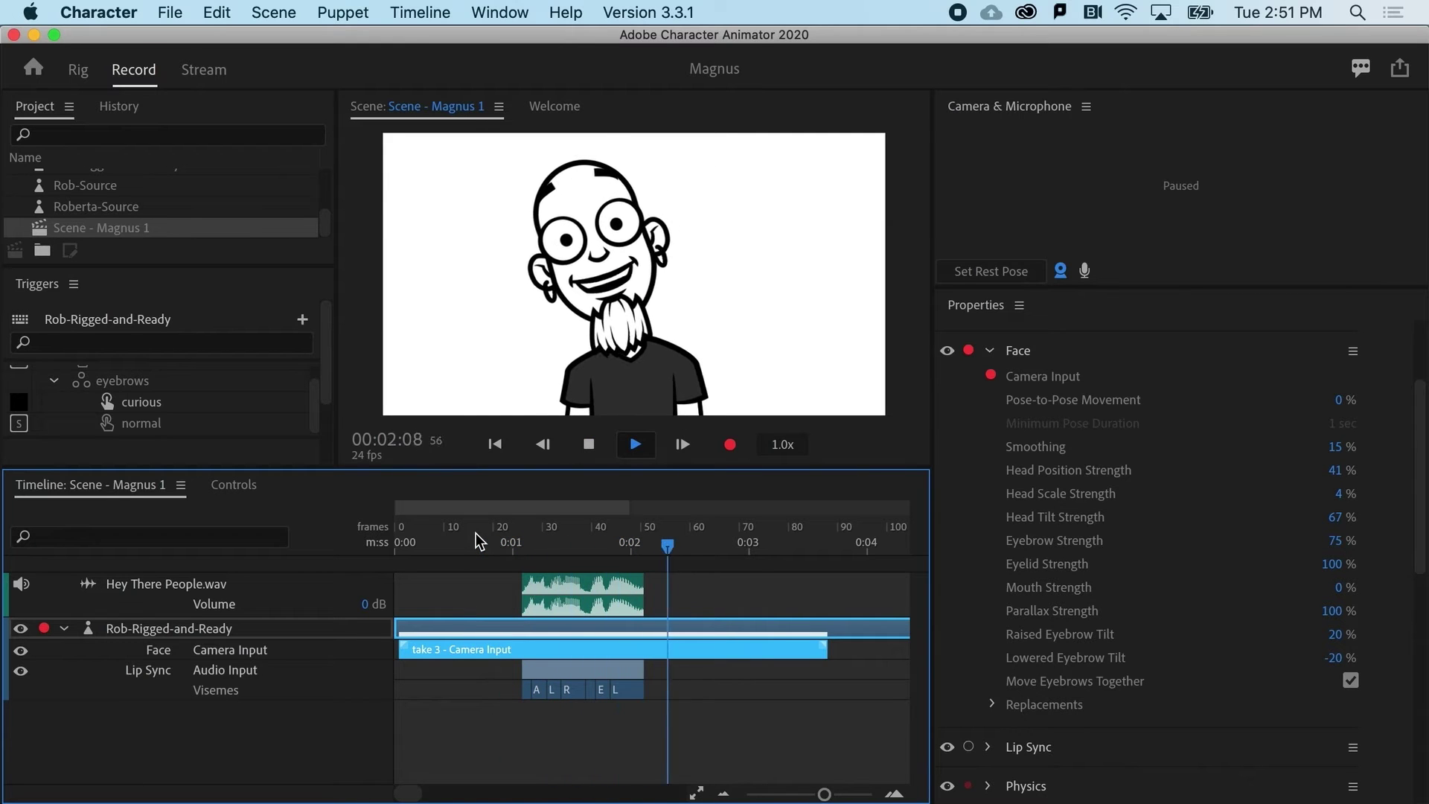
key(space)
drag(481, 533, 675, 532)
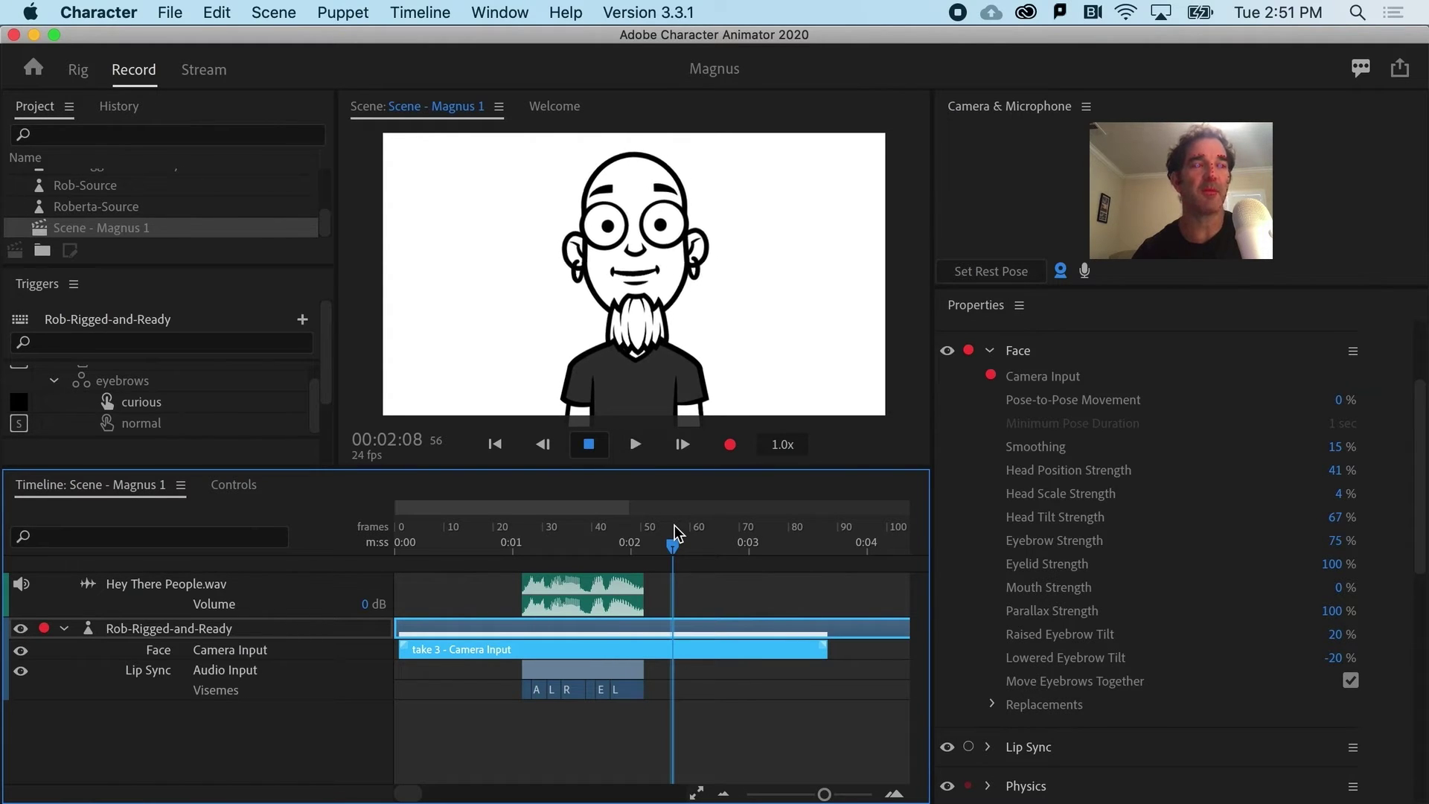
mouse_move(676, 532)
mouse_down()
mouse_move(610, 532)
mouse_move(681, 531)
mouse_up()
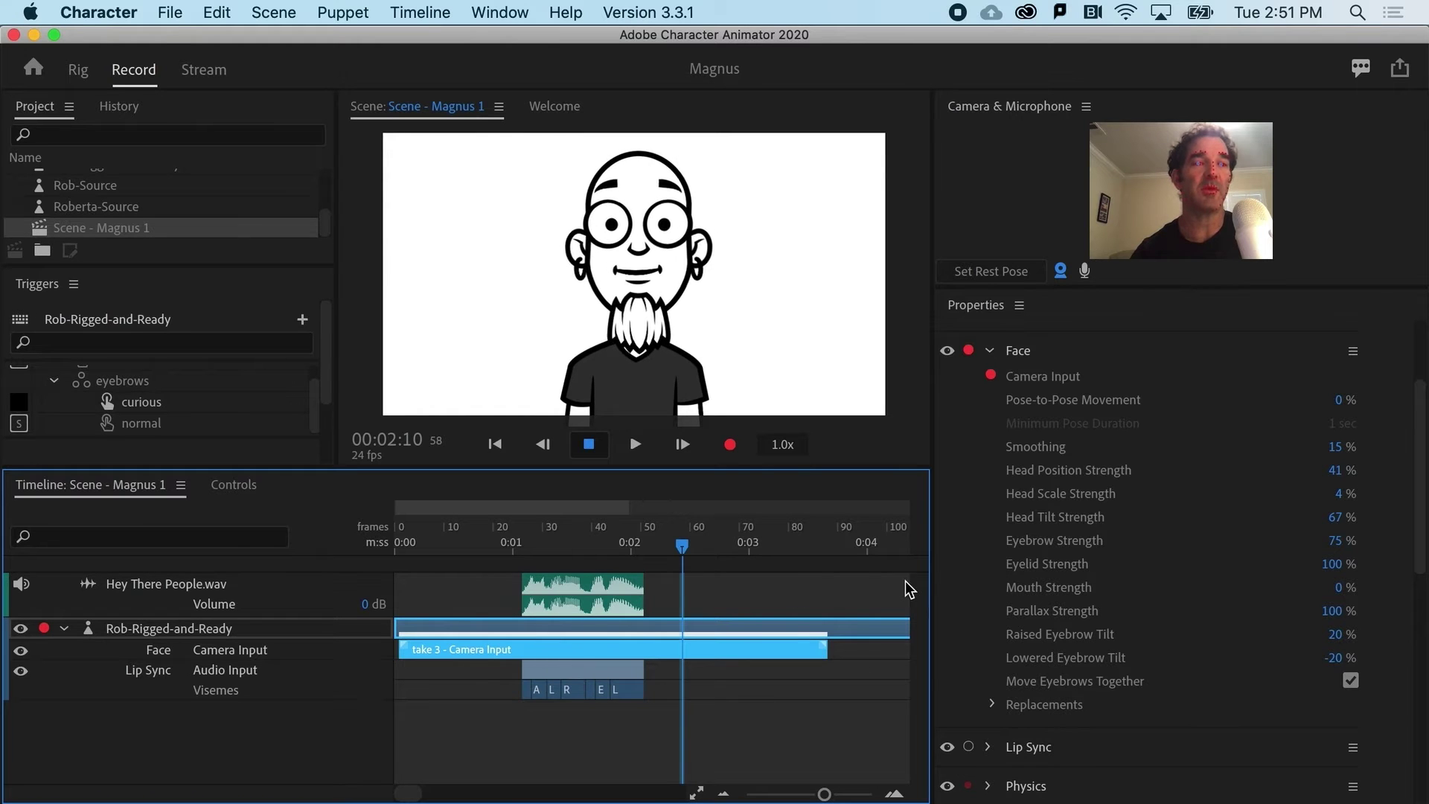
Lower Face Eyebrow Strength from 75% to 47% and scrub through take 3 to preview it.
drag(1330, 550, 1304, 550)
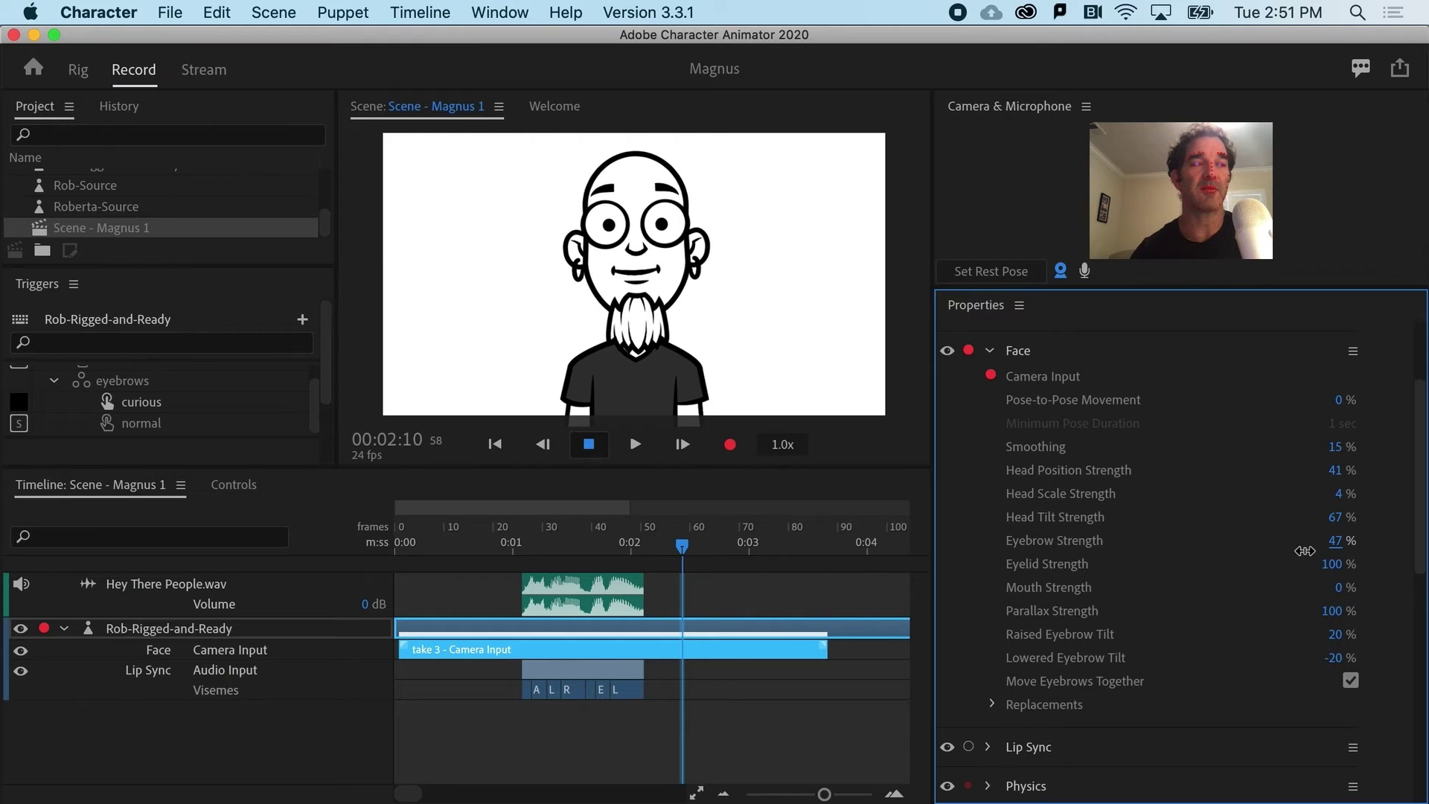
click(582, 543)
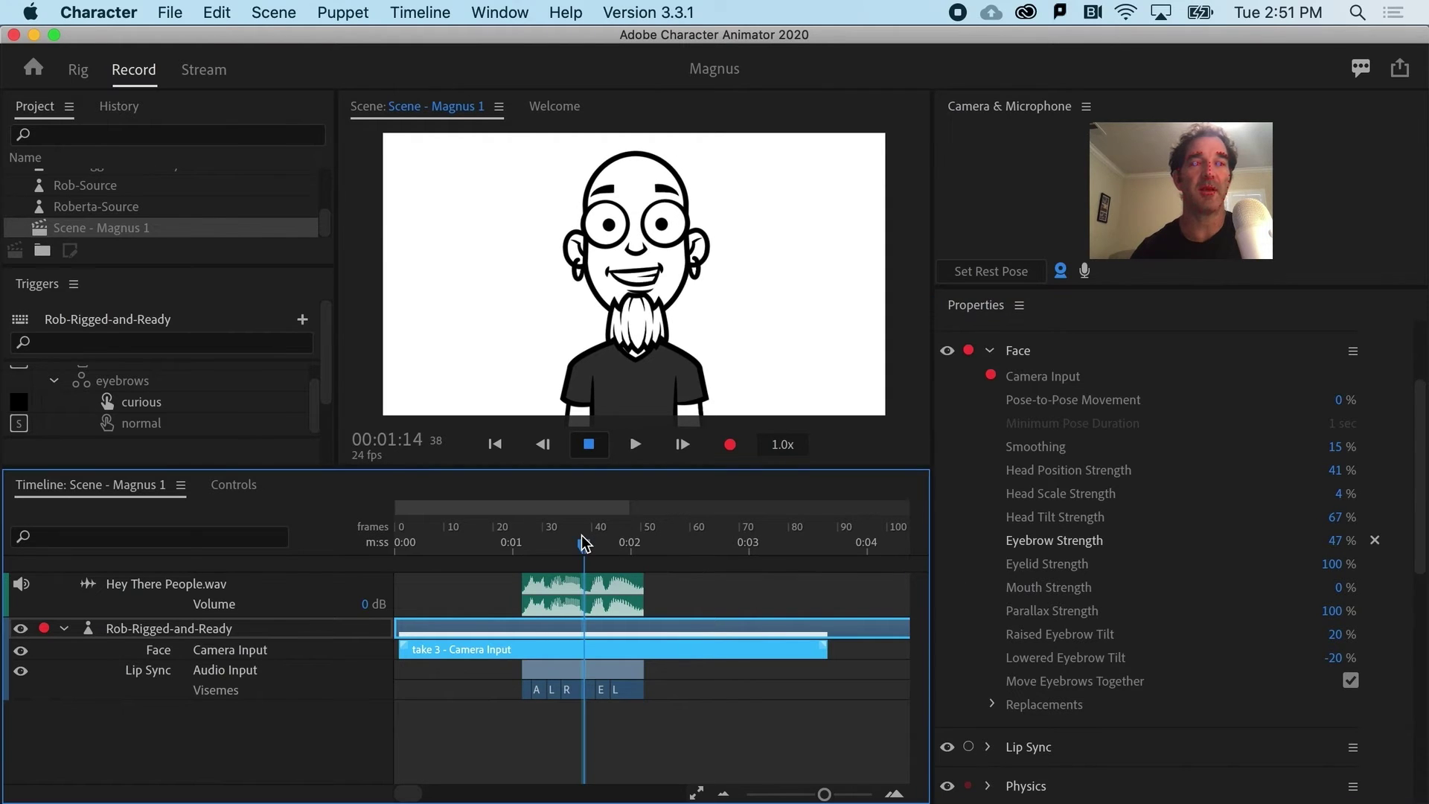
mouse_move(583, 543)
mouse_down()
mouse_move(543, 543)
mouse_move(605, 544)
mouse_up()
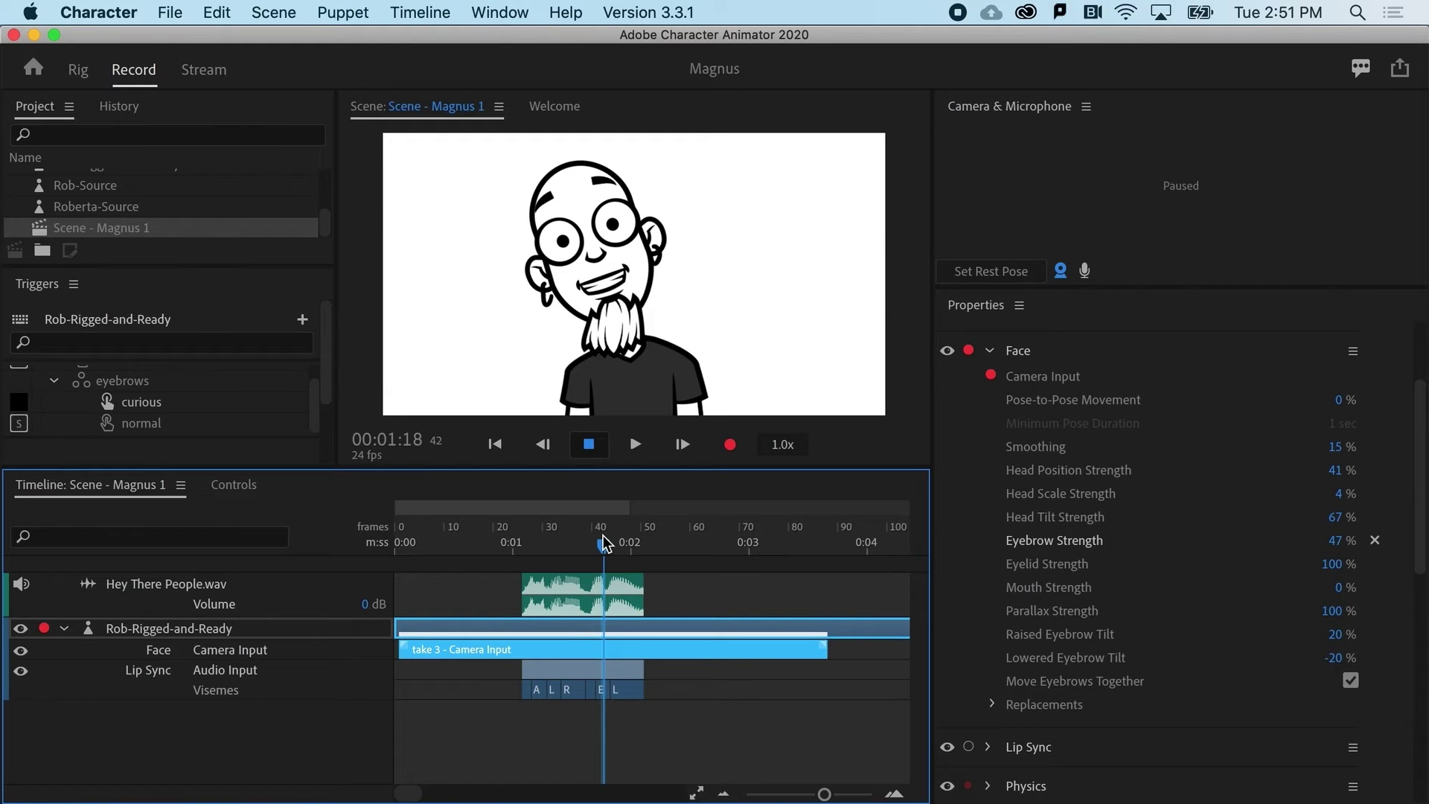
drag(604, 543, 652, 543)
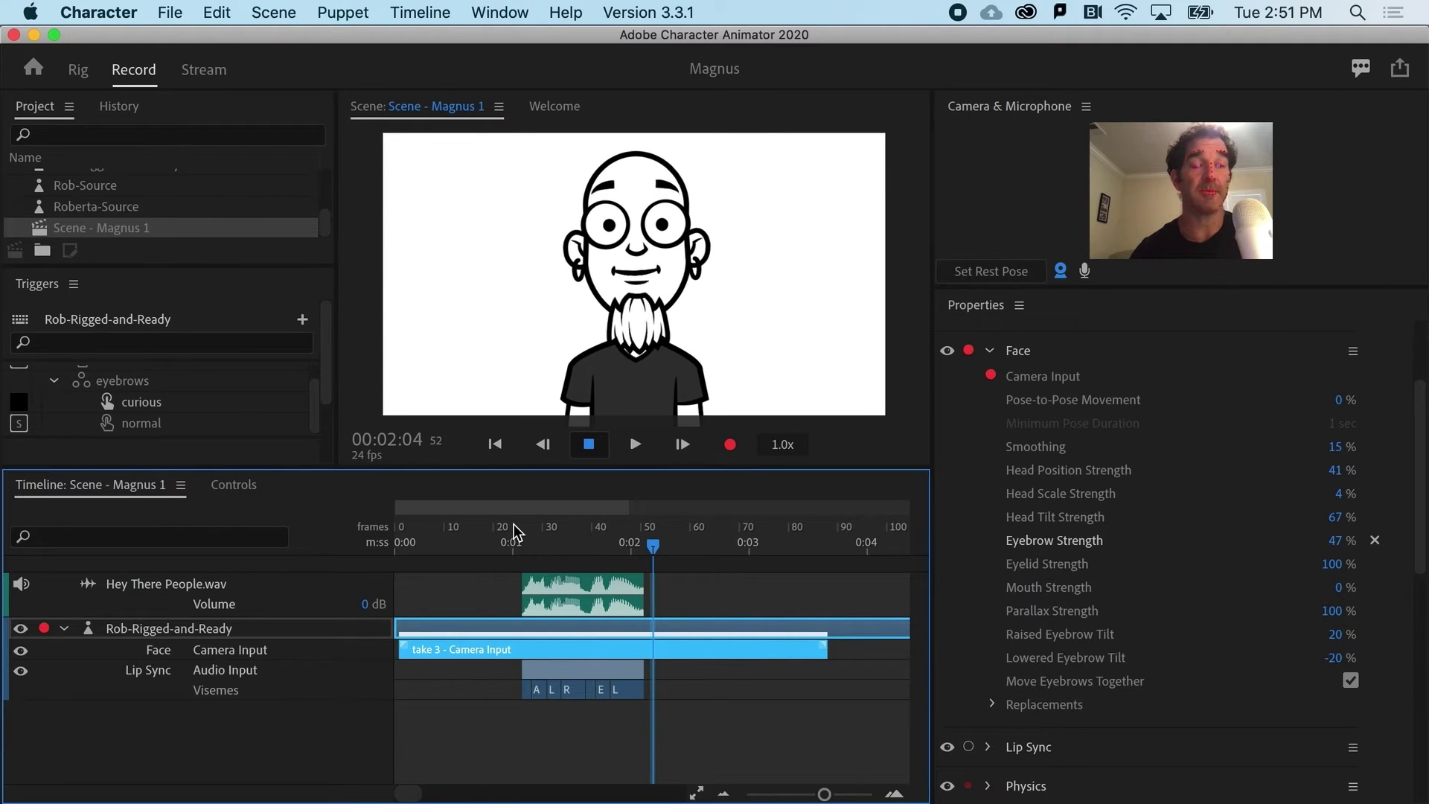
drag(514, 532, 672, 531)
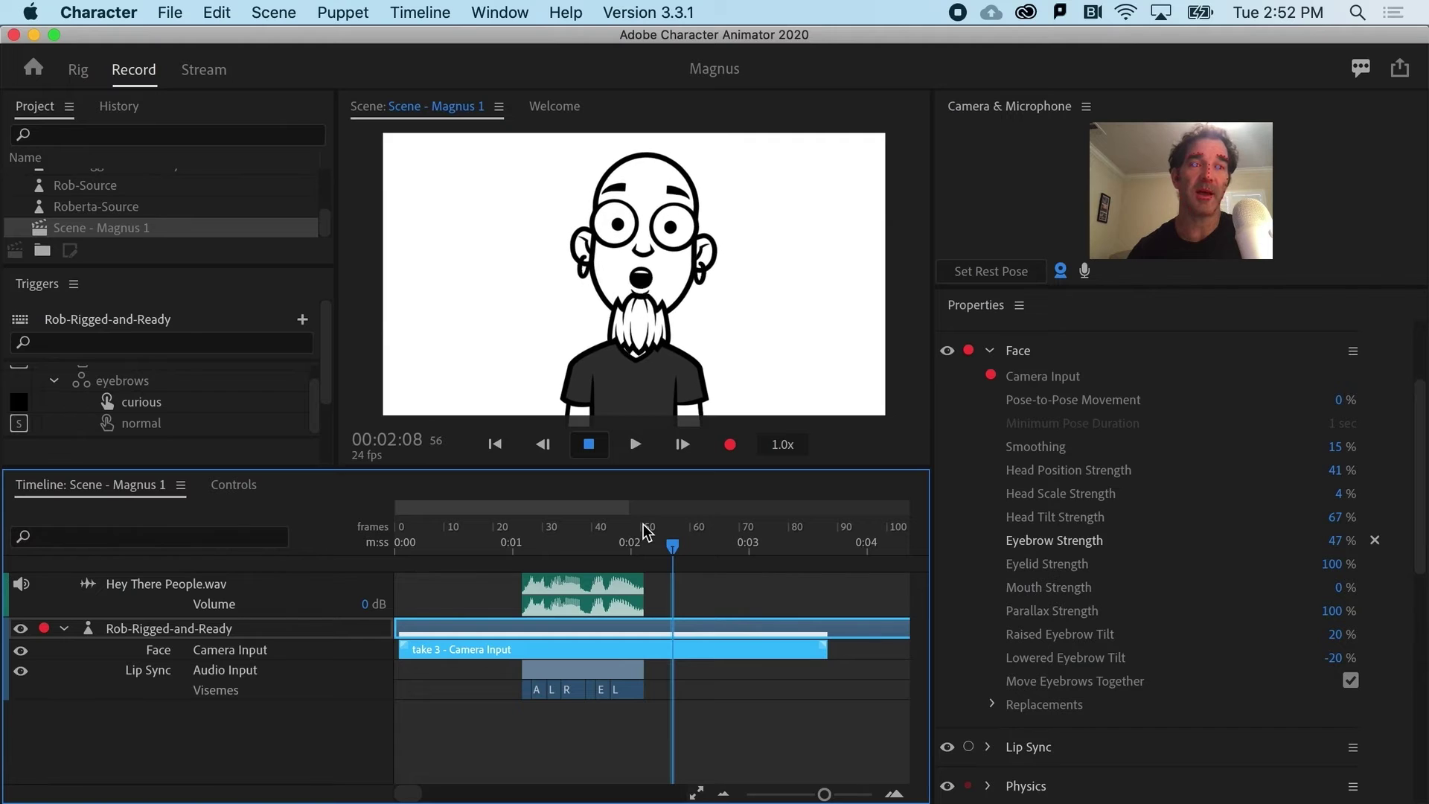
drag(533, 540, 657, 549)
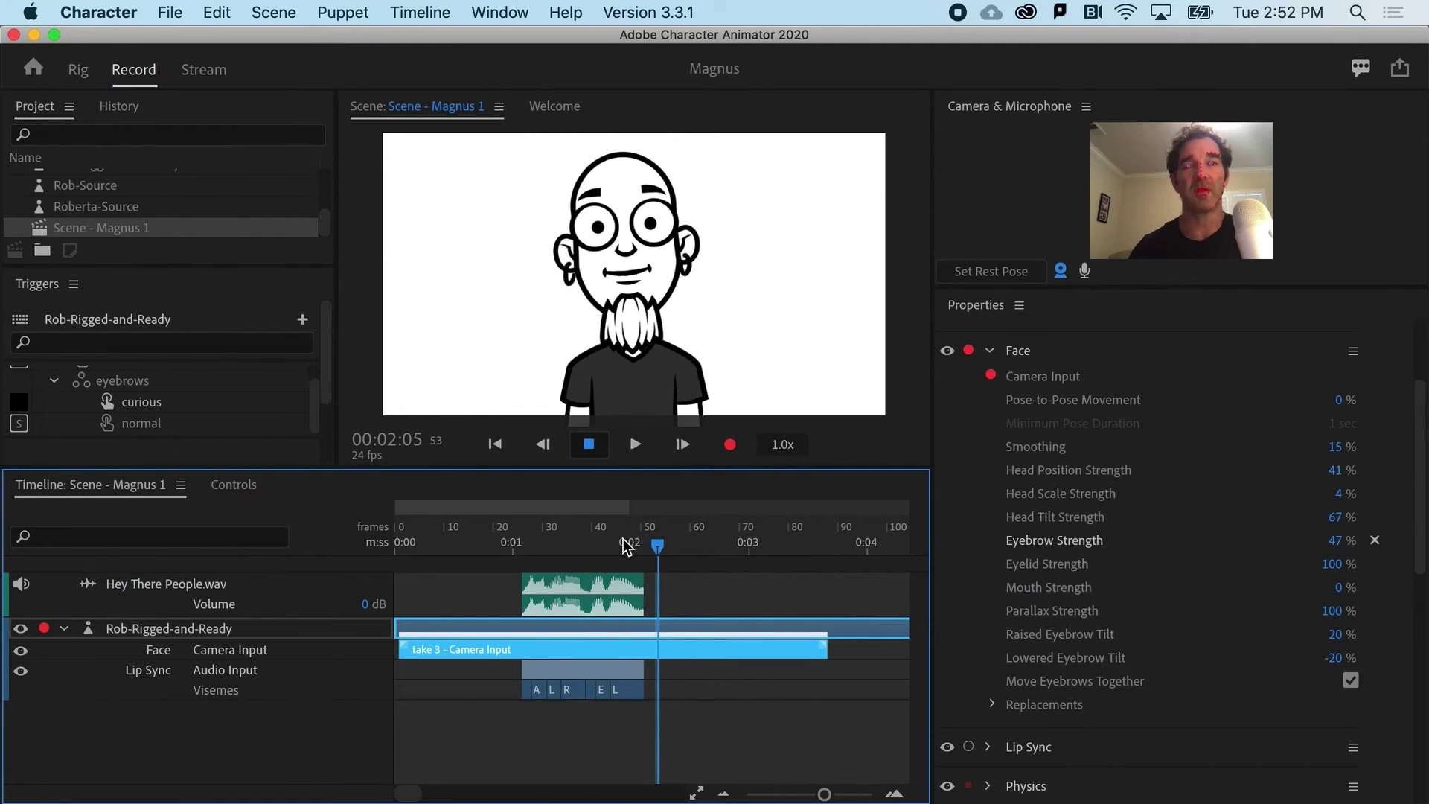
click(625, 547)
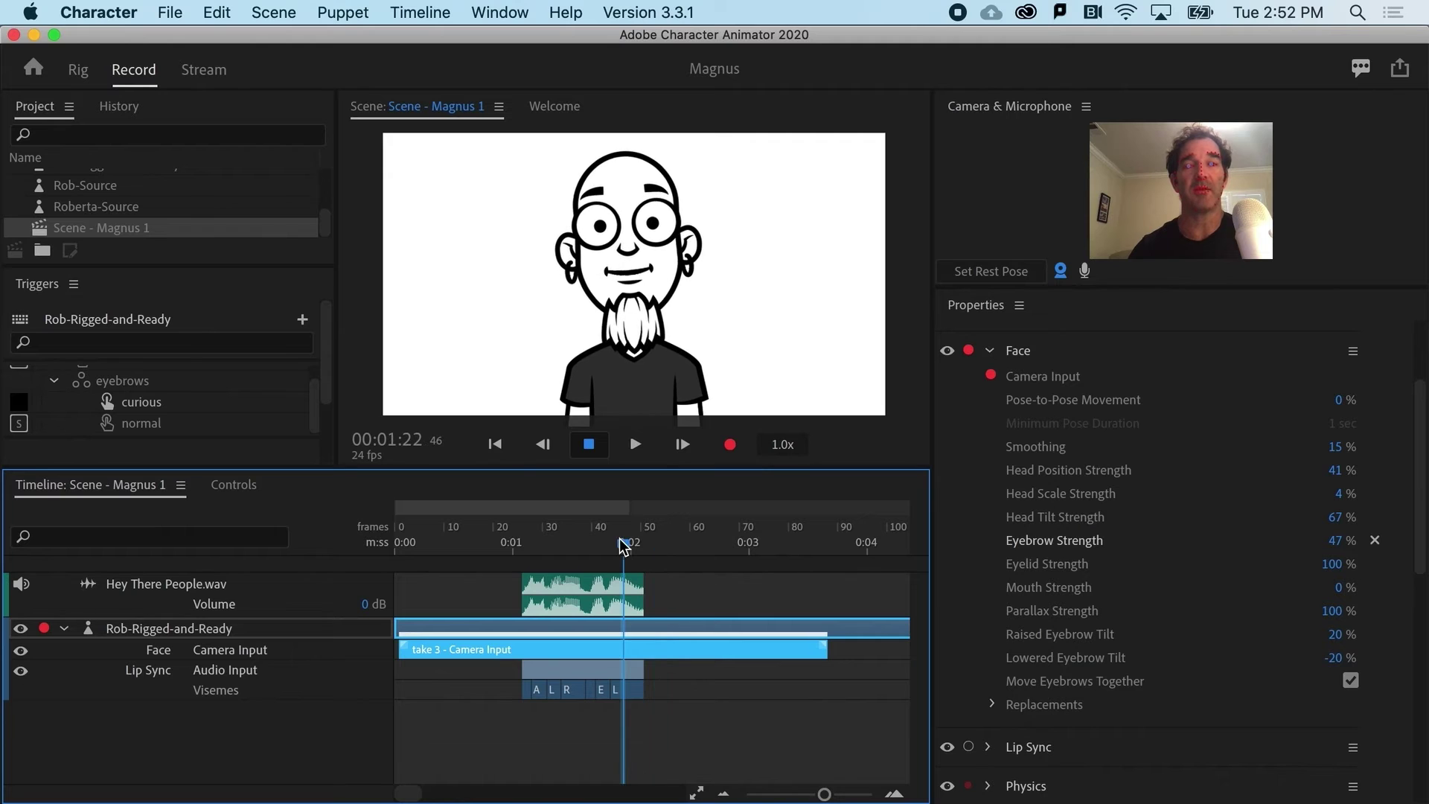
Record Face camera take 4 from just before two seconds, layered over take 3.
click(729, 445)
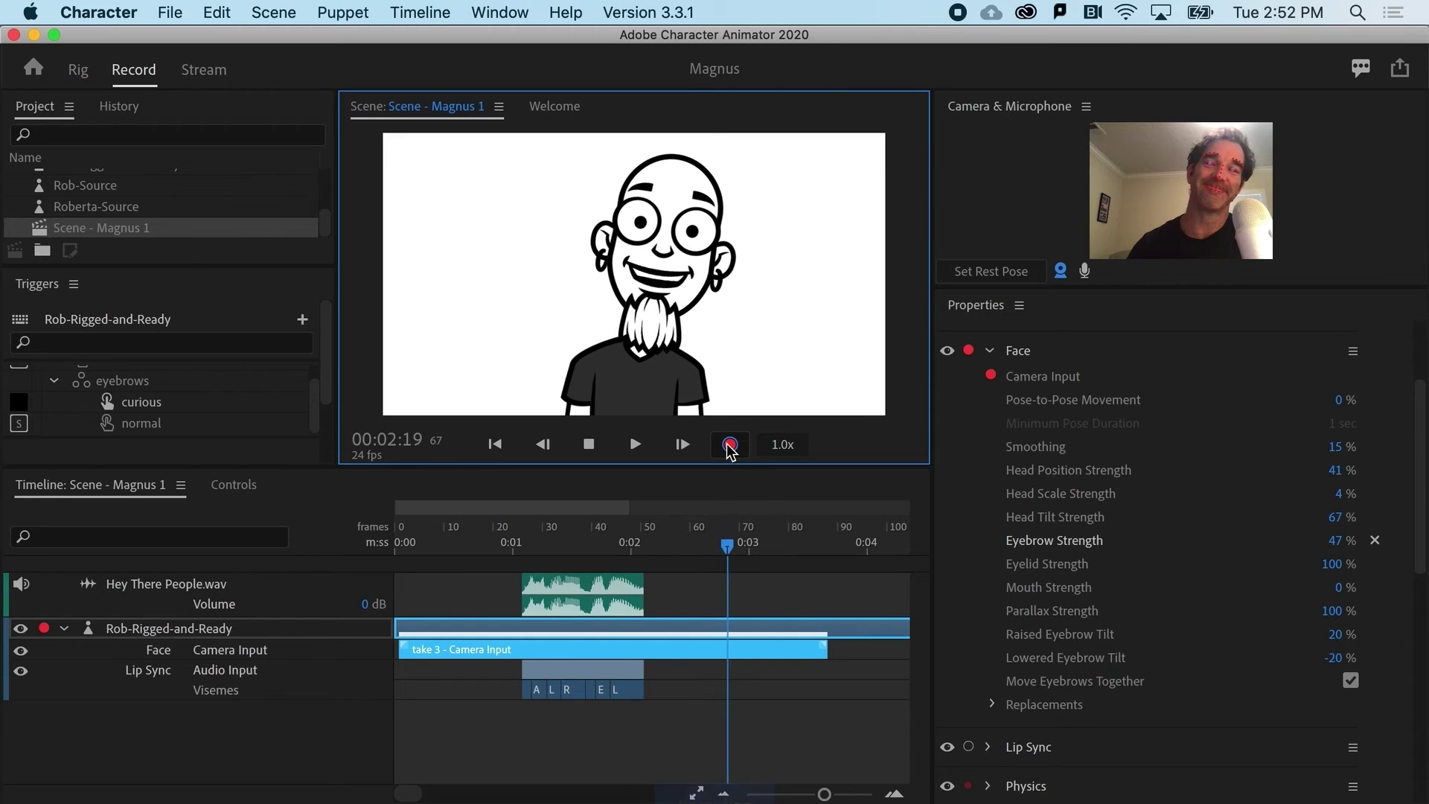
click(728, 447)
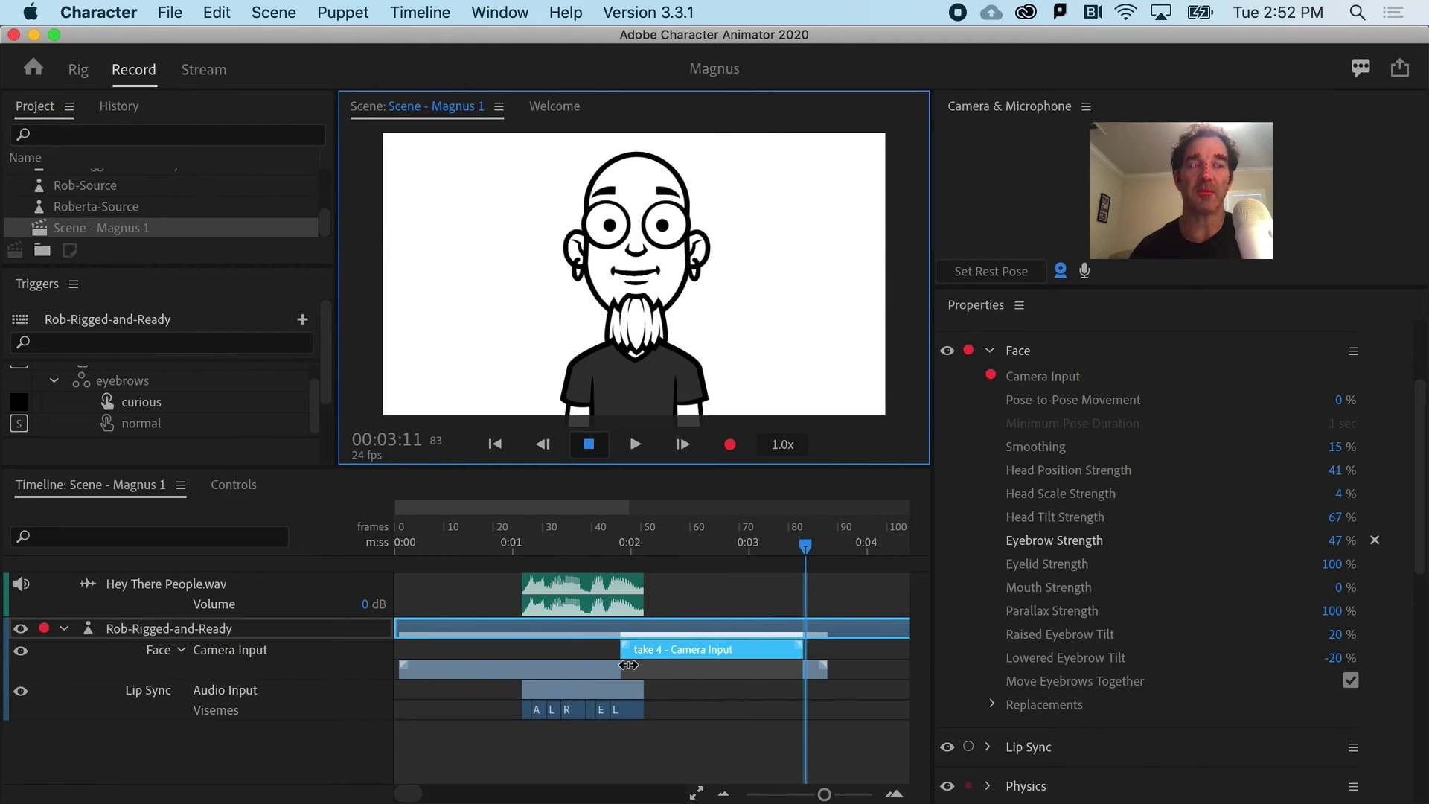
Slide take 4 so it ends with take 3, trim its start into a blend-in, and preview.
click(561, 533)
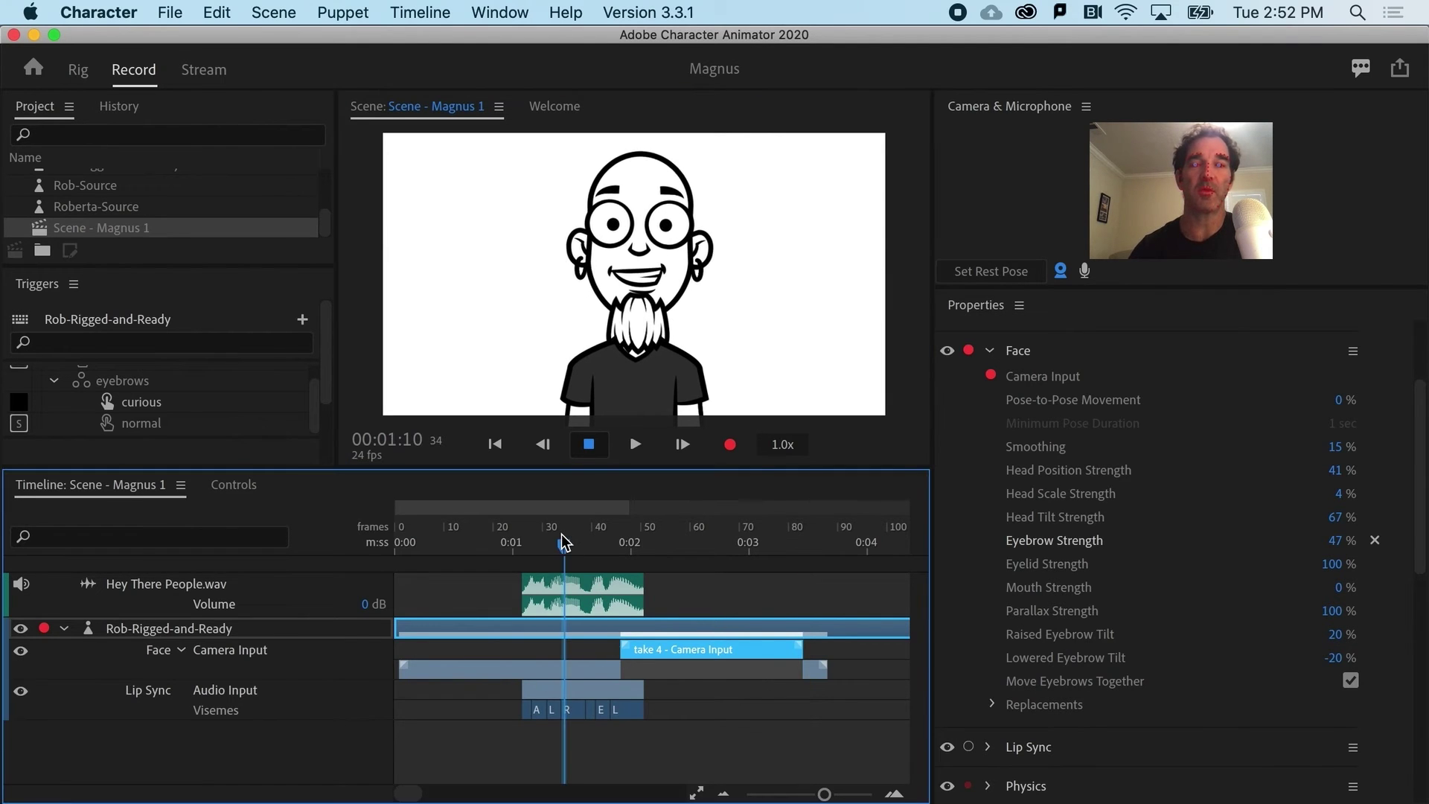
key(space)
key(space)
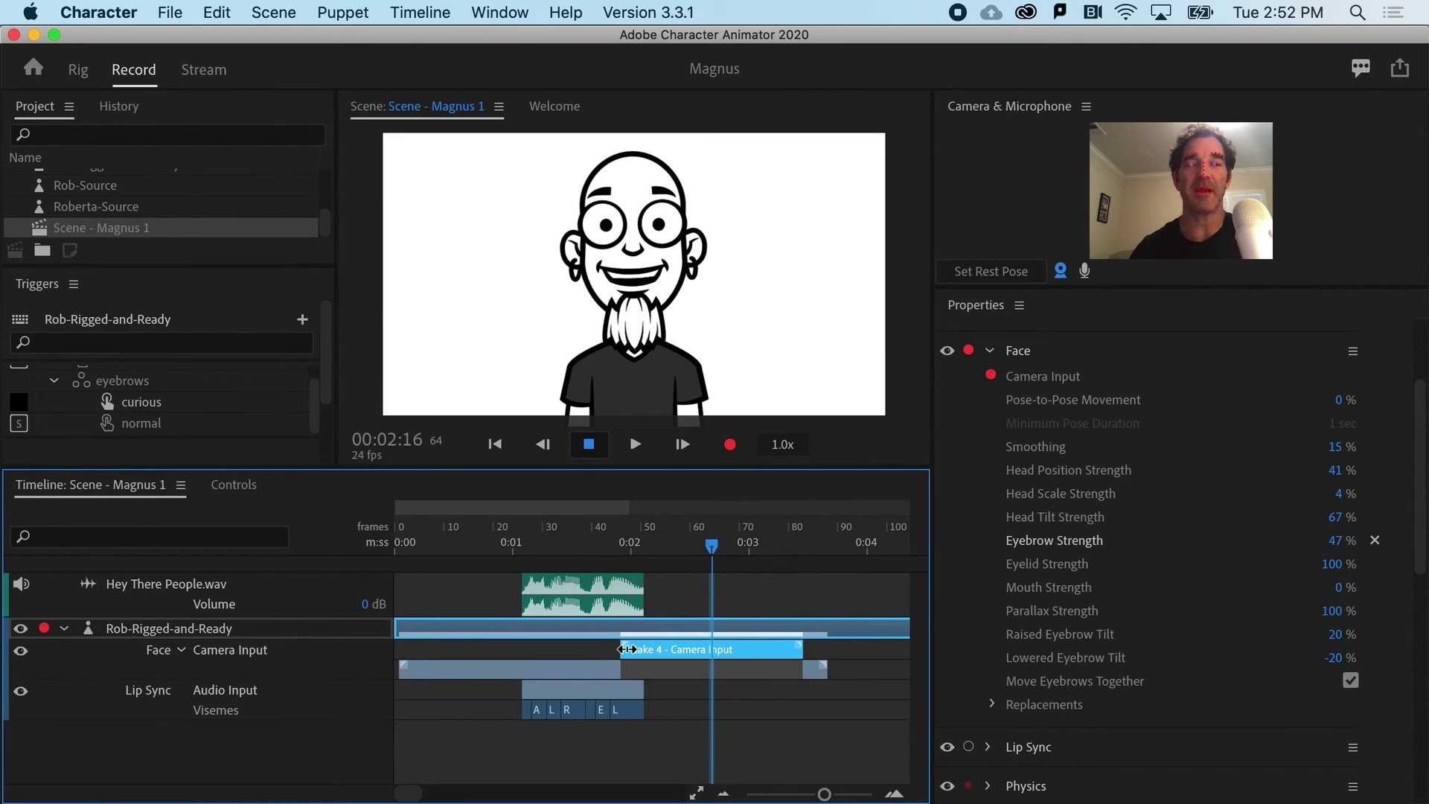
drag(636, 650, 607, 649)
drag(659, 641, 679, 640)
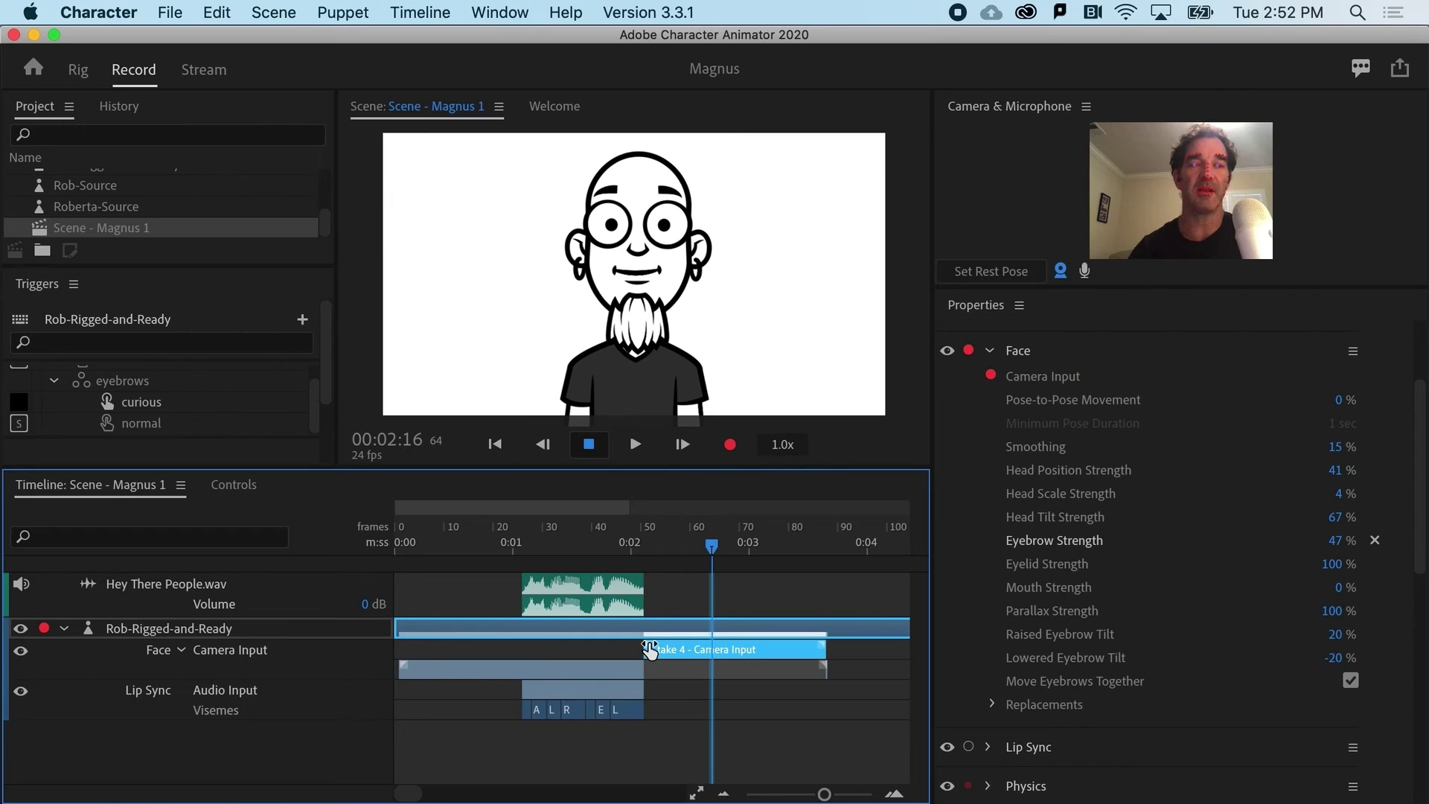
drag(649, 650, 724, 644)
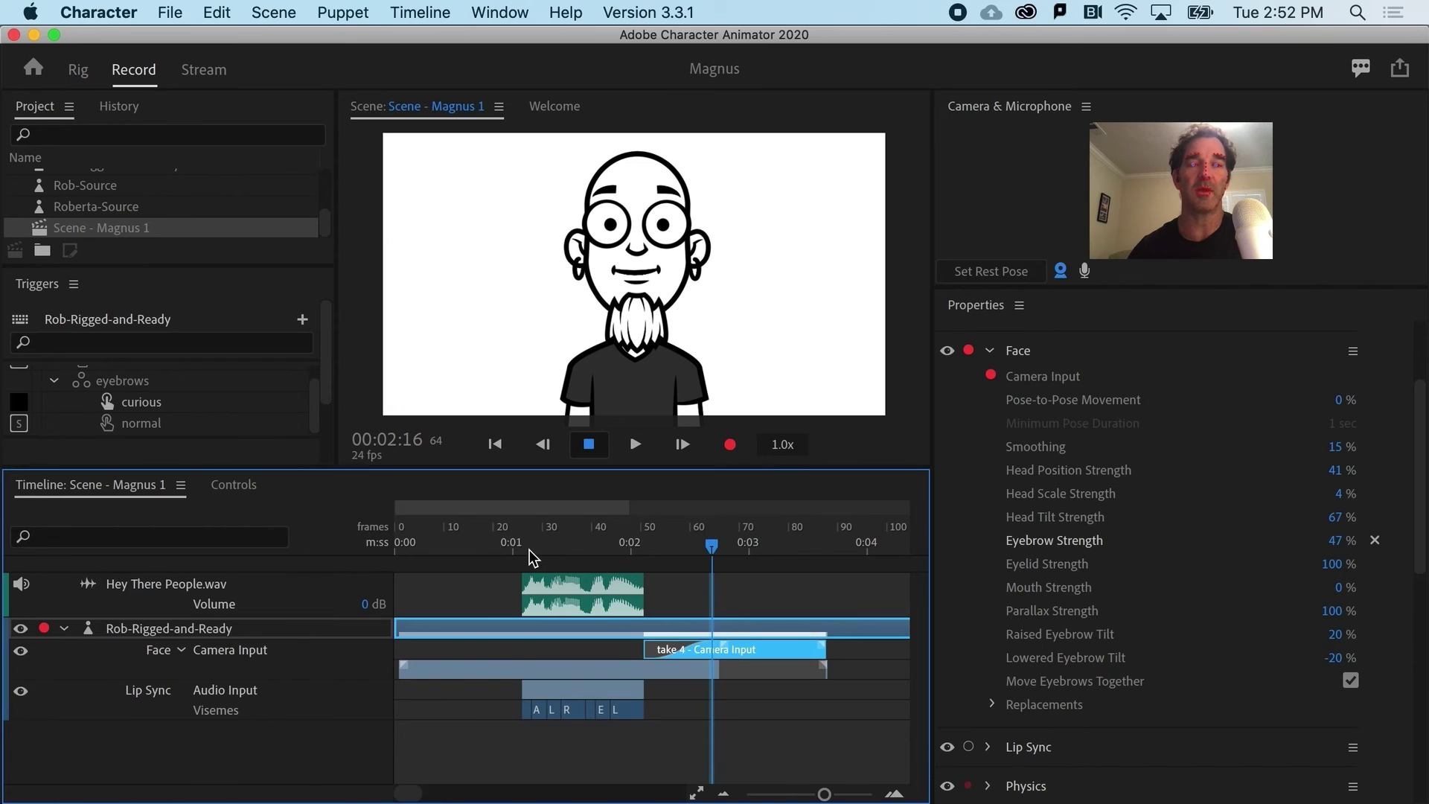
drag(529, 549, 705, 547)
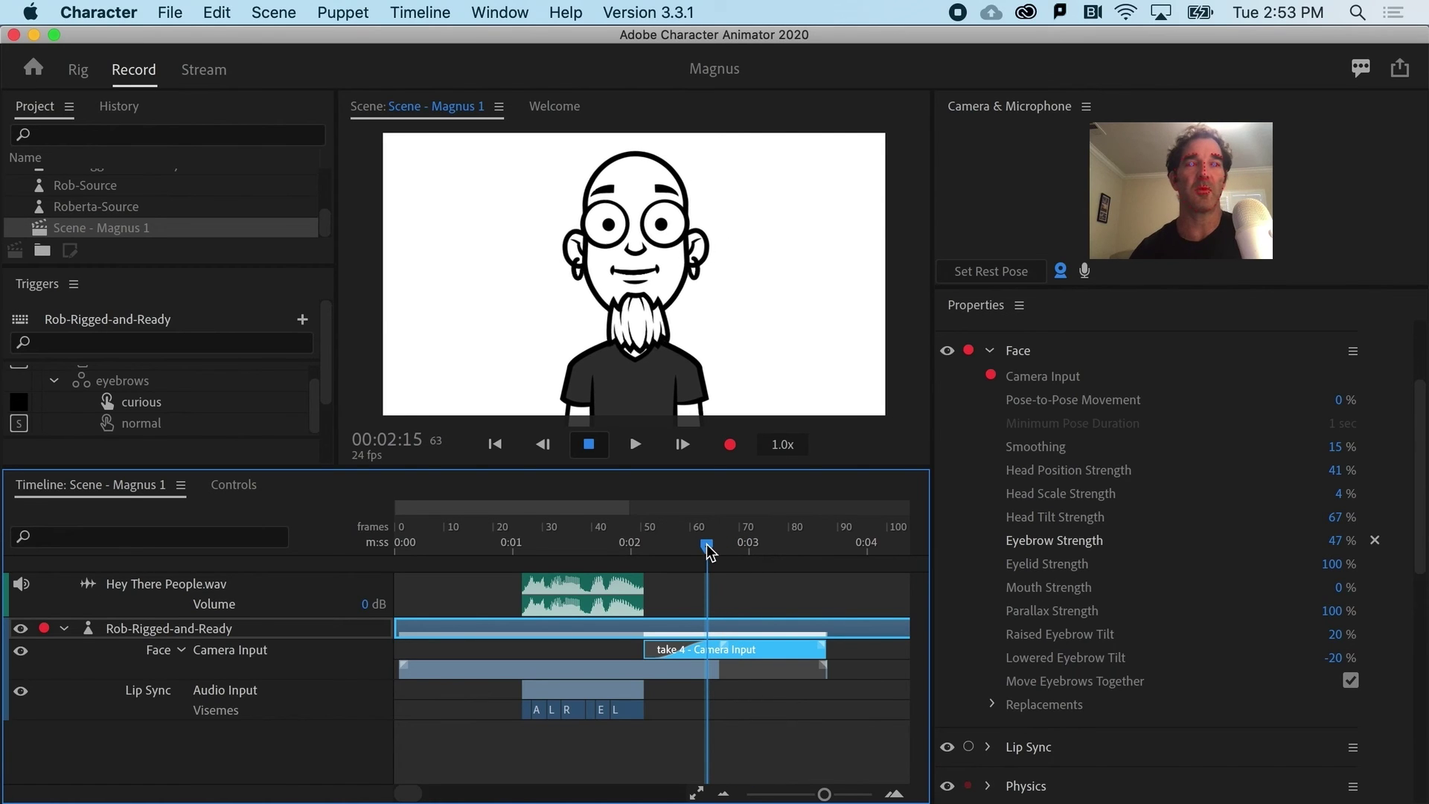